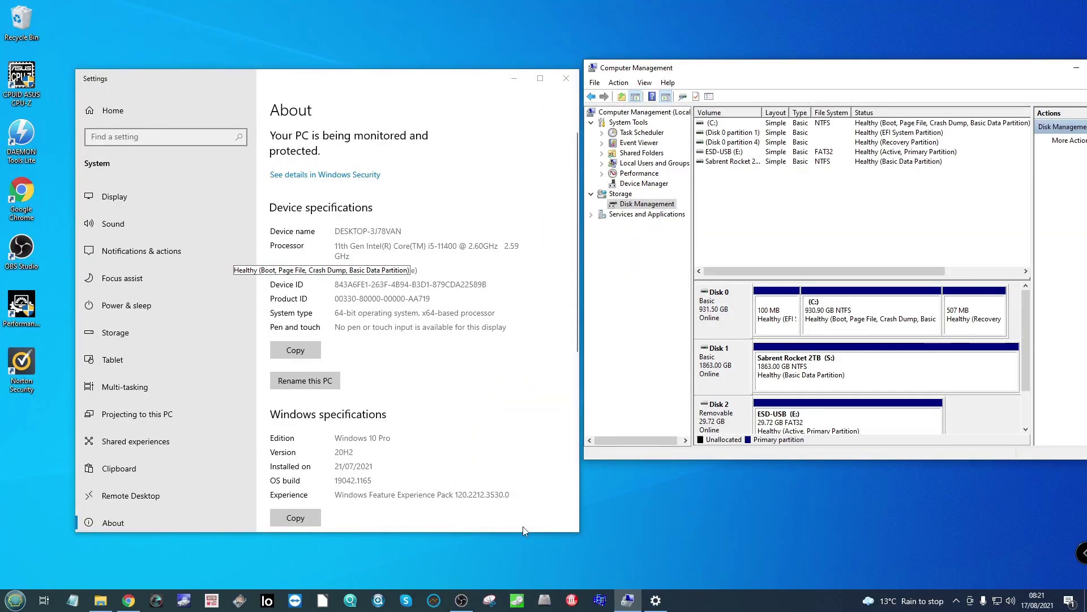
# Select the Sabrent Rocket 2TB (S:) partition and highlight the processor and Windows 10 Pro edition
pyautogui.click(821, 371)
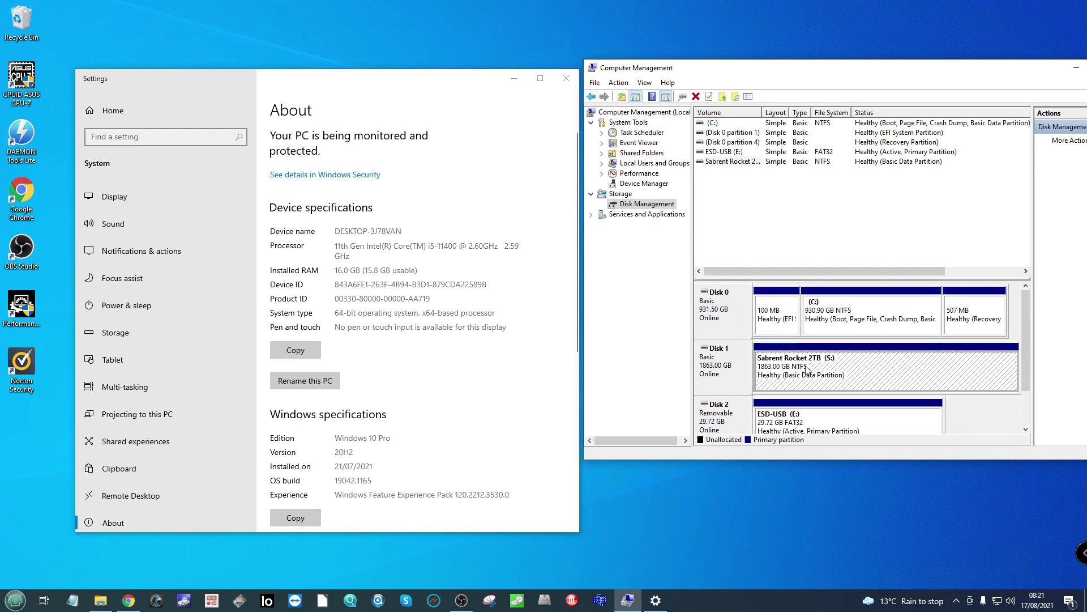
pyautogui.moveTo(354, 81); pyautogui.dragTo(331, 69)
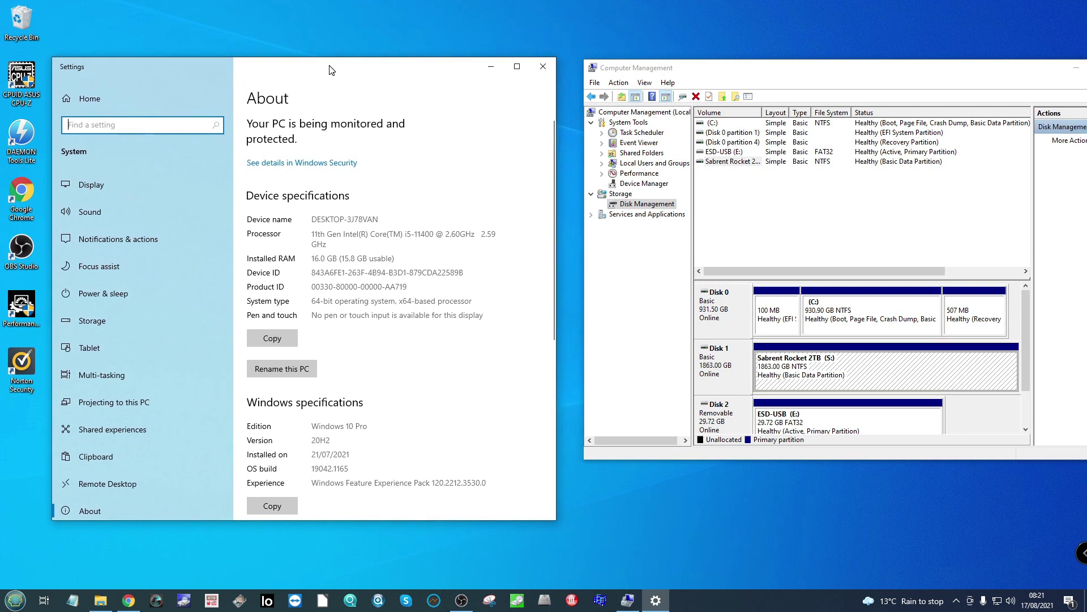
pyautogui.moveTo(312, 234); pyautogui.dragTo(361, 262)
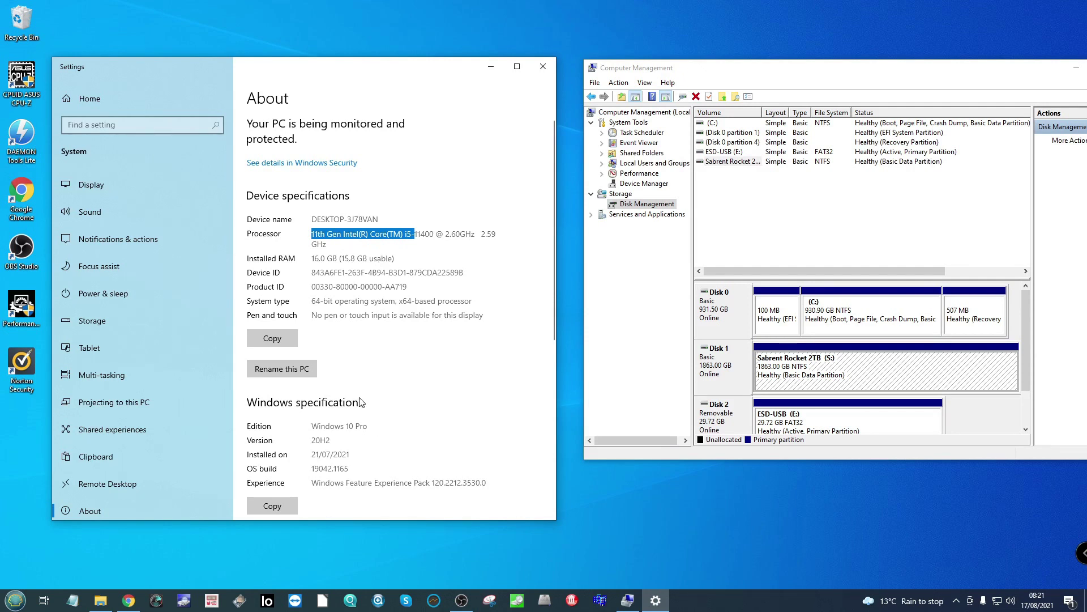
pyautogui.moveTo(368, 426); pyautogui.dragTo(333, 421)
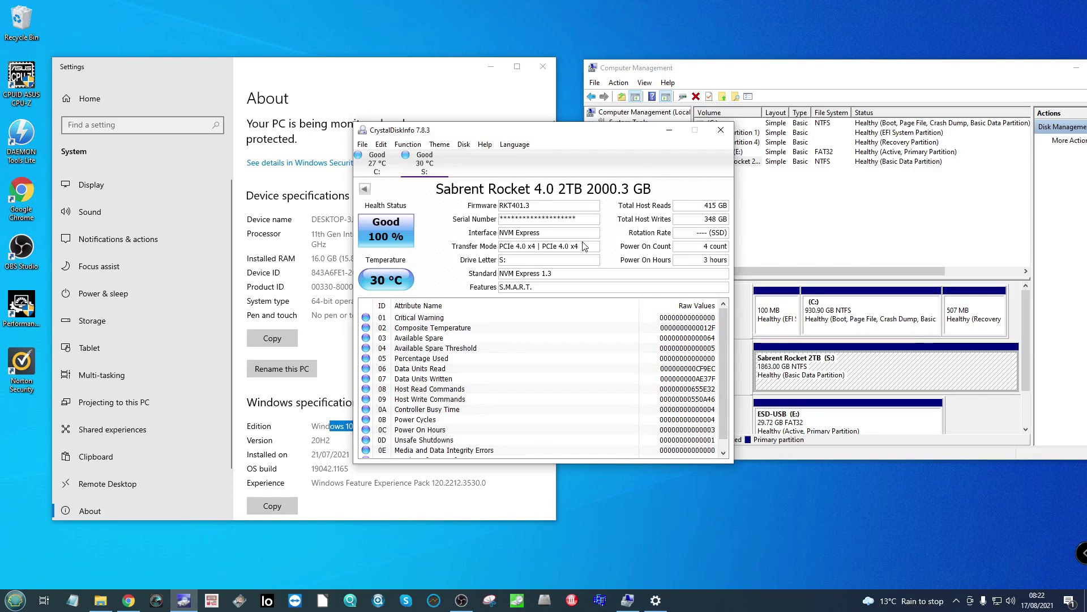
# Check the PCIe 4.0 x4 transfer mode, put CrystalDiskInfo away, clear the Edition highlight, launch AJA
pyautogui.moveTo(578, 250)
pyautogui.click(669, 135)
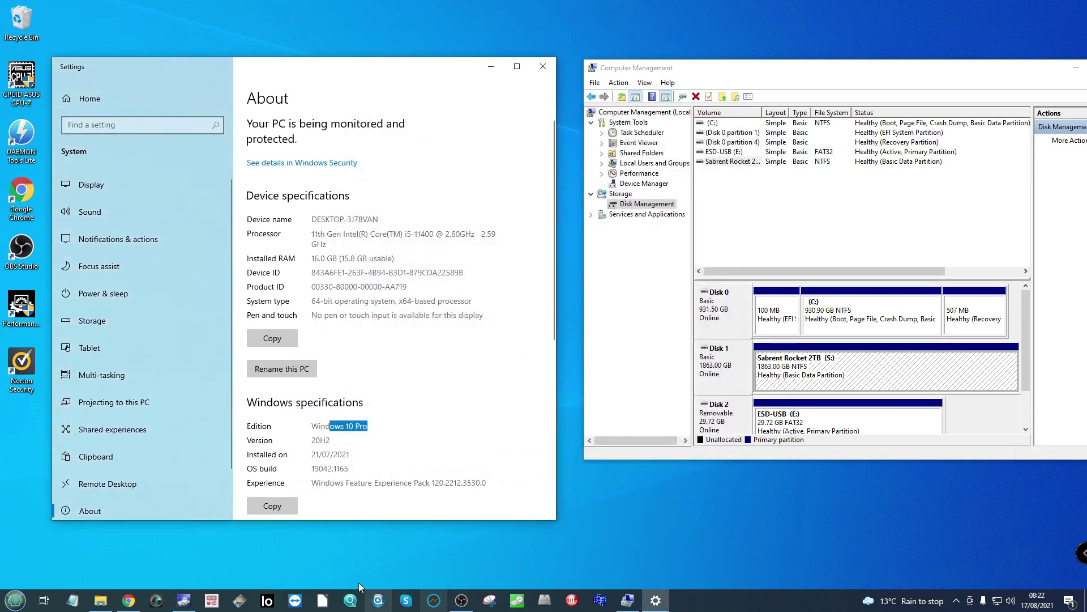
pyautogui.click(462, 602)
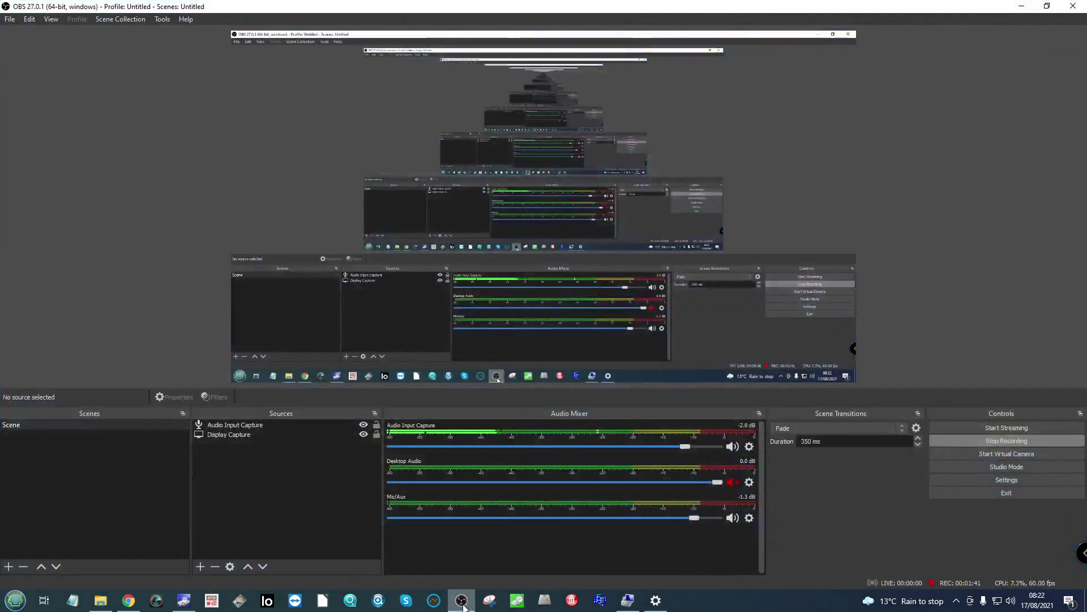
pyautogui.click(462, 602)
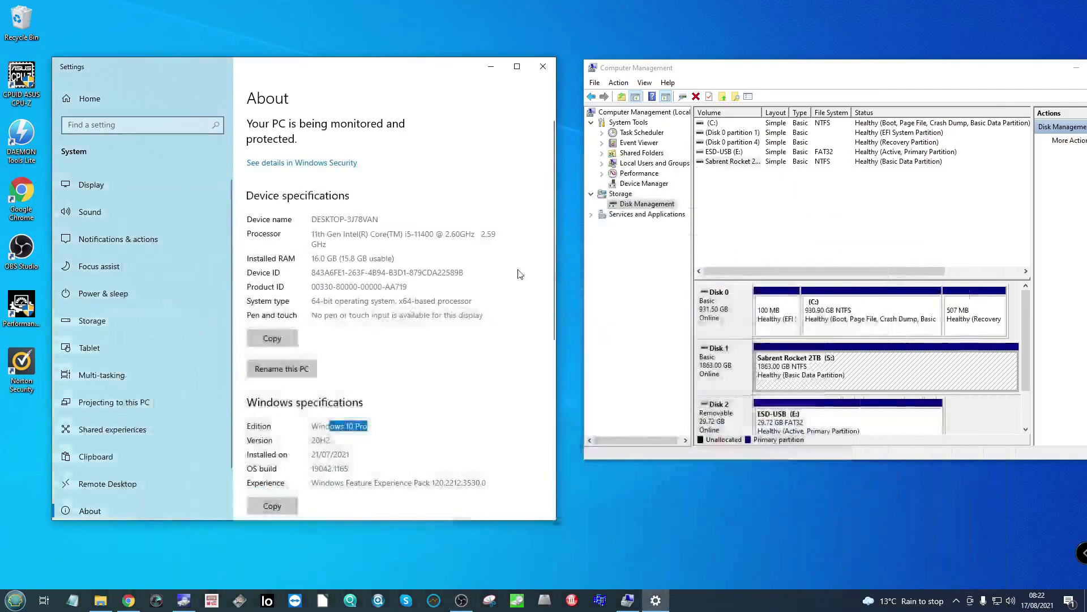
pyautogui.click(355, 437)
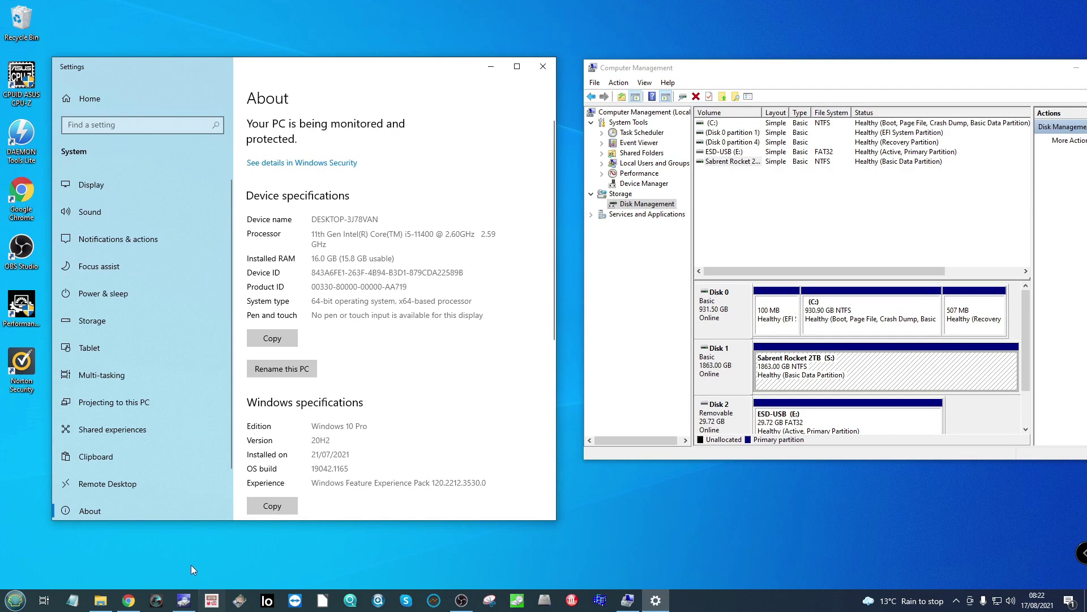
pyautogui.click(434, 600)
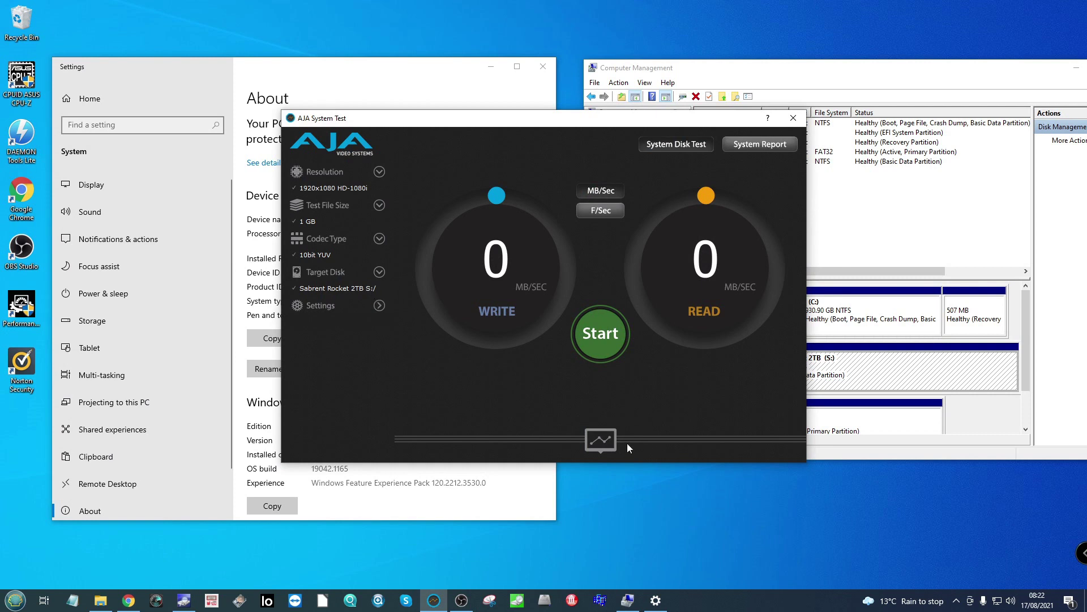
# Run the AJA 1080i disk test with graphs shown (2588 MB/s write, 2703 MB/s read), then close AJA
pyautogui.click(607, 443)
pyautogui.click(608, 317)
pyautogui.moveTo(589, 119); pyautogui.dragTo(589, 88)
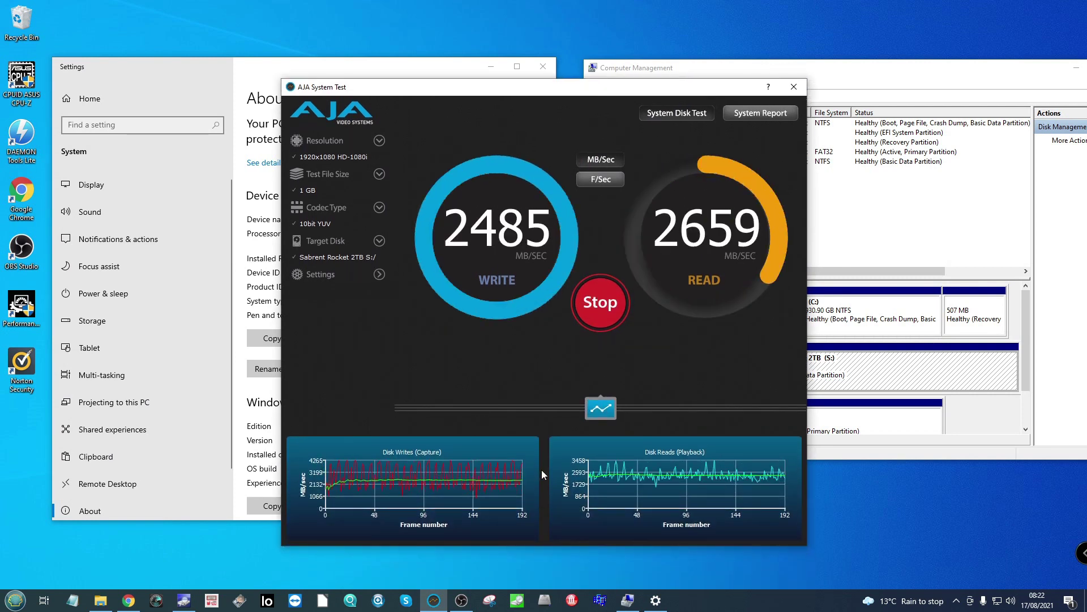
pyautogui.click(606, 302)
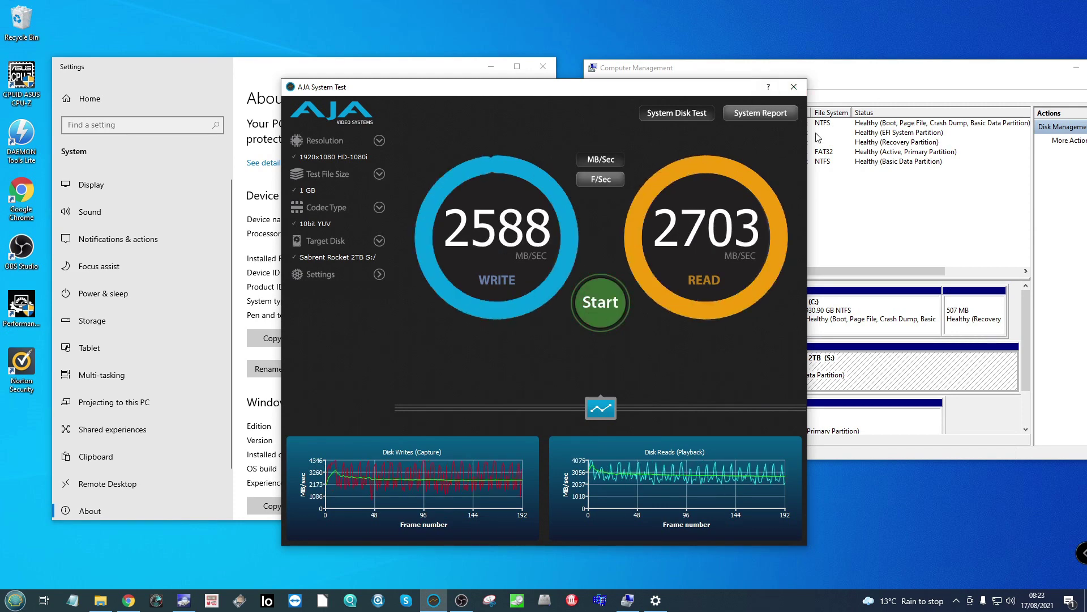
pyautogui.click(794, 86)
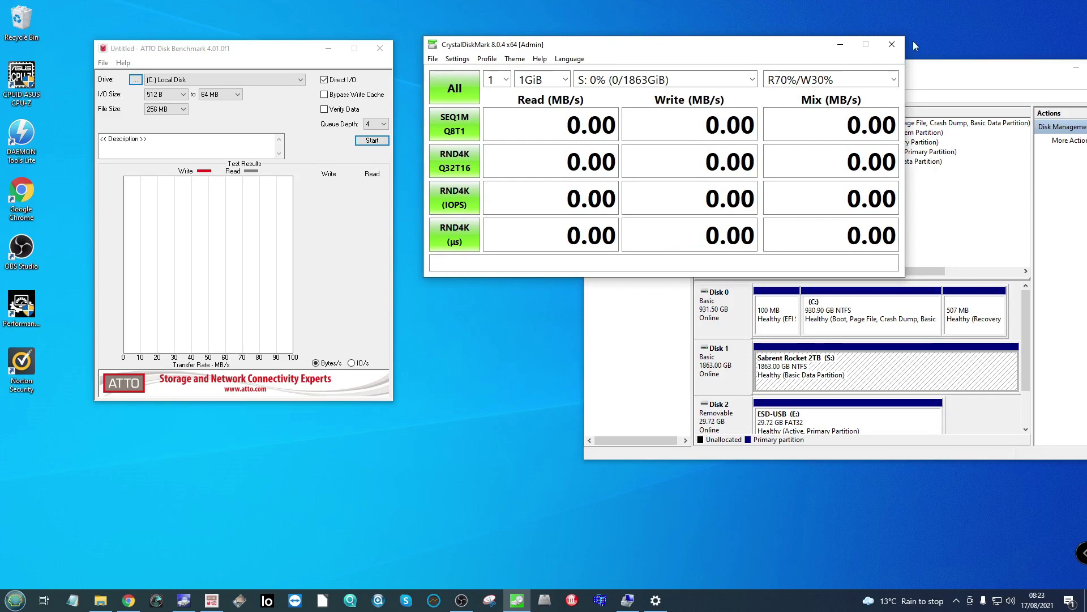
# Reopen AJA with its graph panels and arrange it and Disk Management around AS SSD
pyautogui.moveTo(949, 105); pyautogui.dragTo(806, 328)
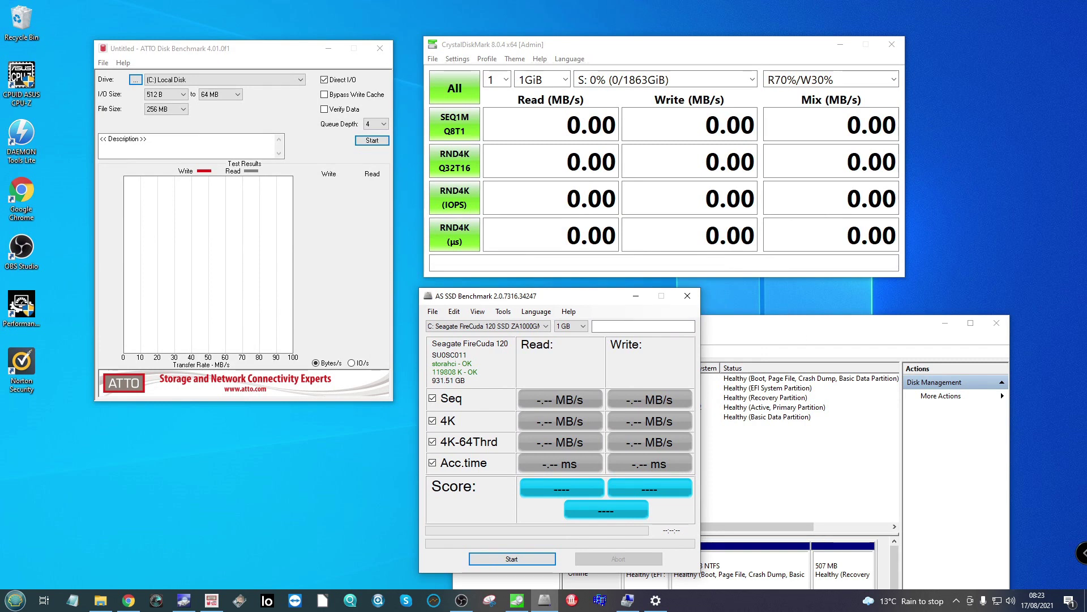
pyautogui.click(434, 598)
pyautogui.click(601, 444)
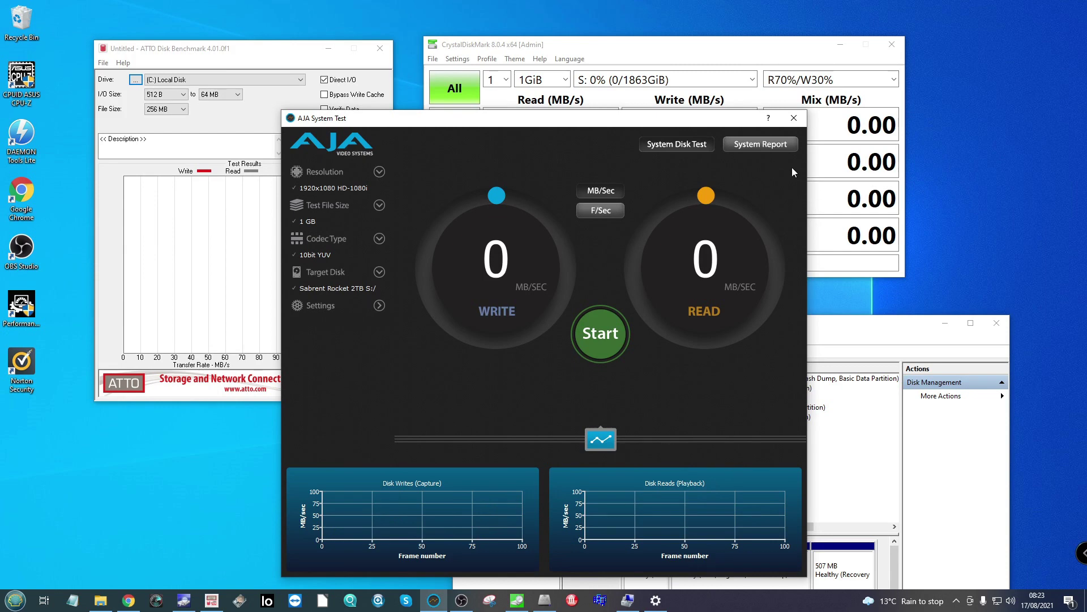
pyautogui.moveTo(734, 118); pyautogui.dragTo(279, 244)
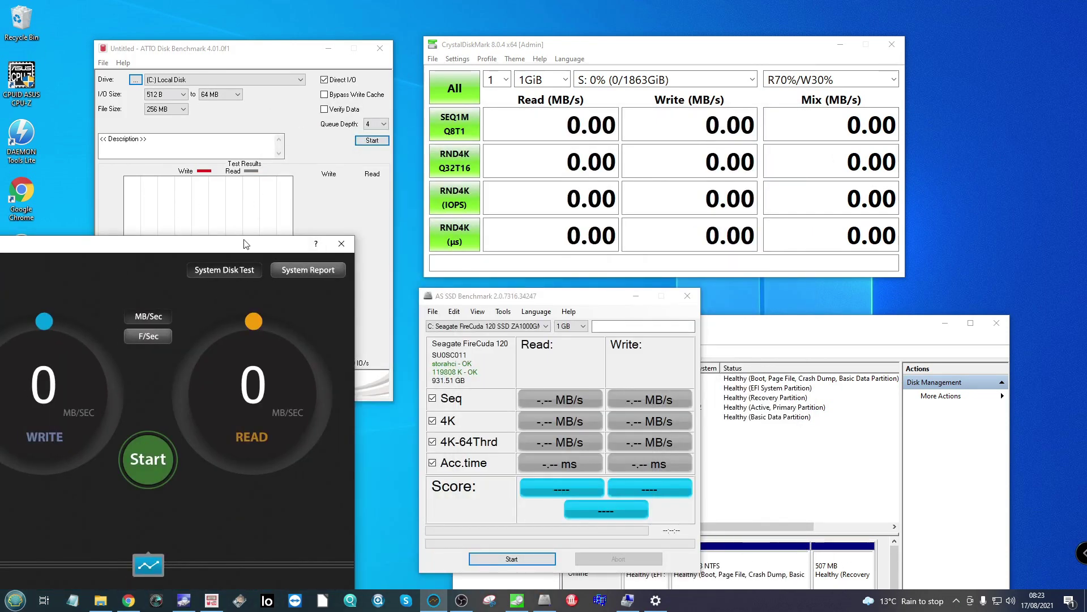
pyautogui.moveTo(248, 245); pyautogui.dragTo(307, 420)
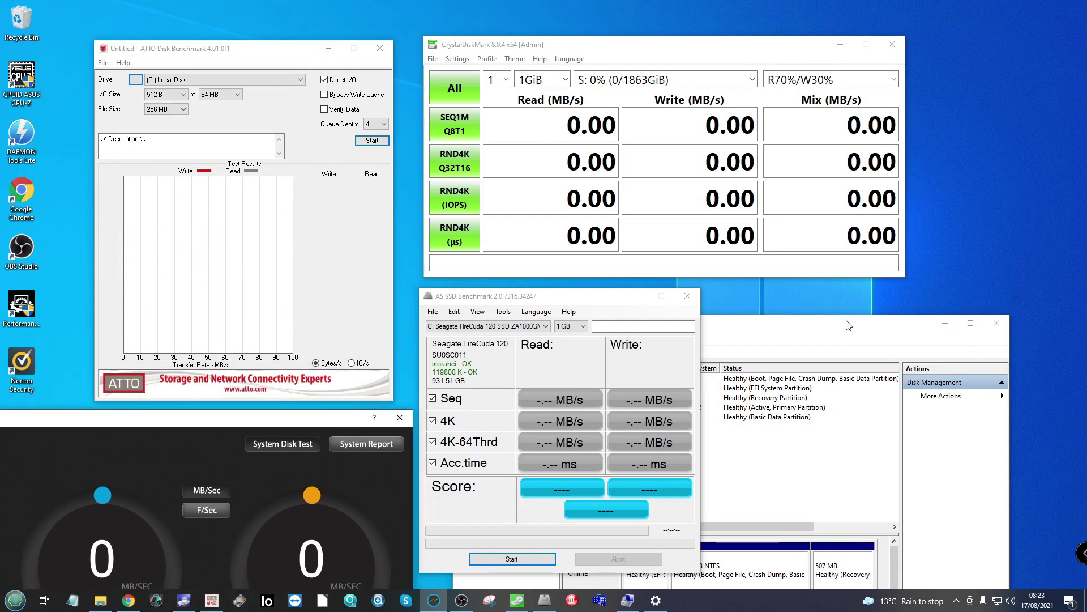
pyautogui.moveTo(848, 324); pyautogui.dragTo(750, 313)
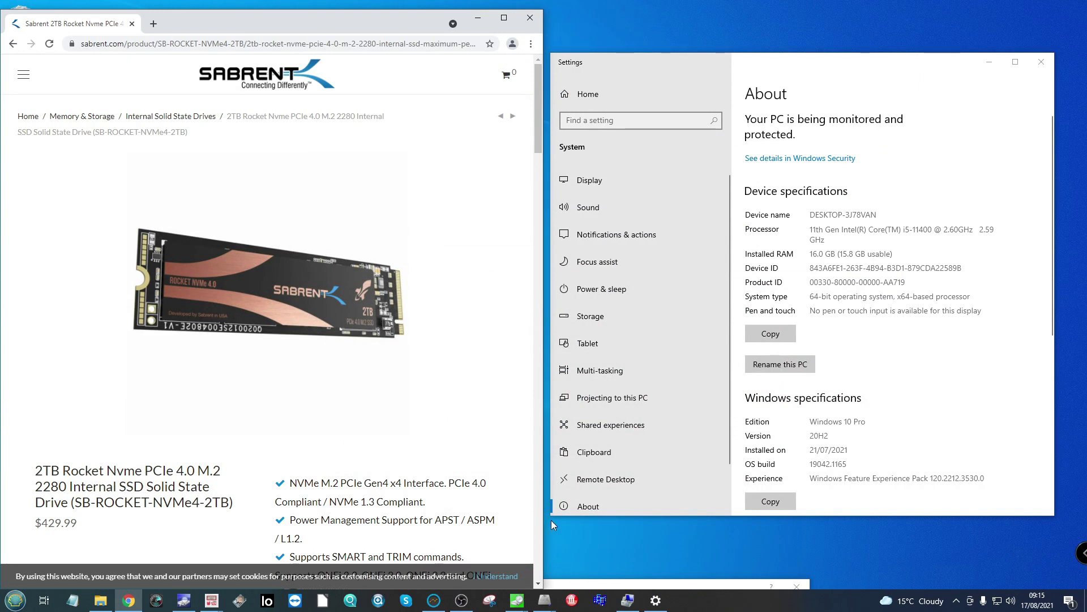
# Dismiss the cookie notice and scroll down to the 2TB Rocket's product description
pyautogui.click(501, 583)
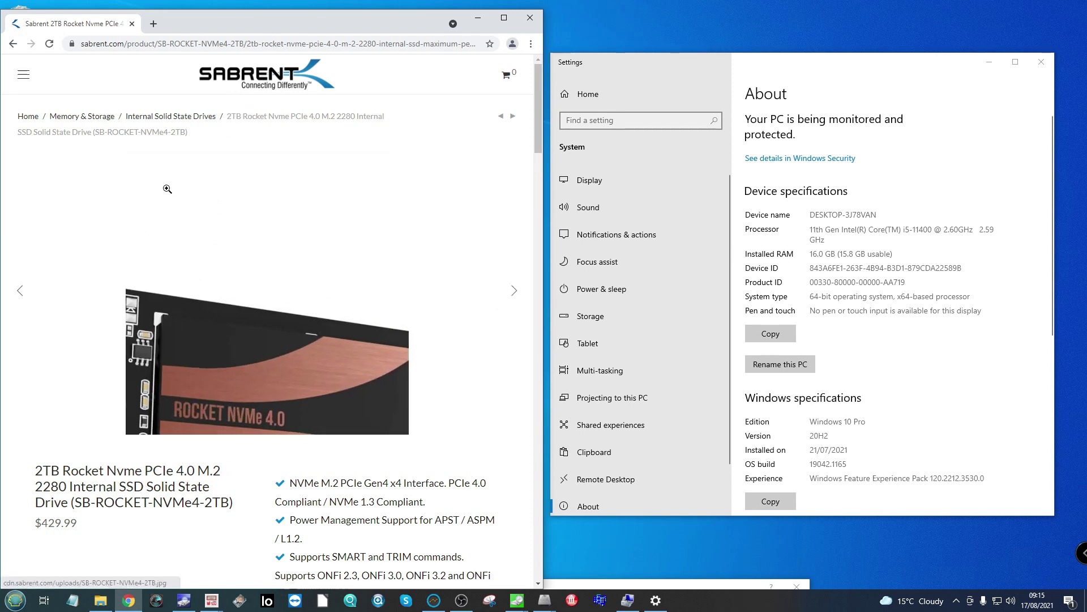
pyautogui.scroll(-5, 240, 383)
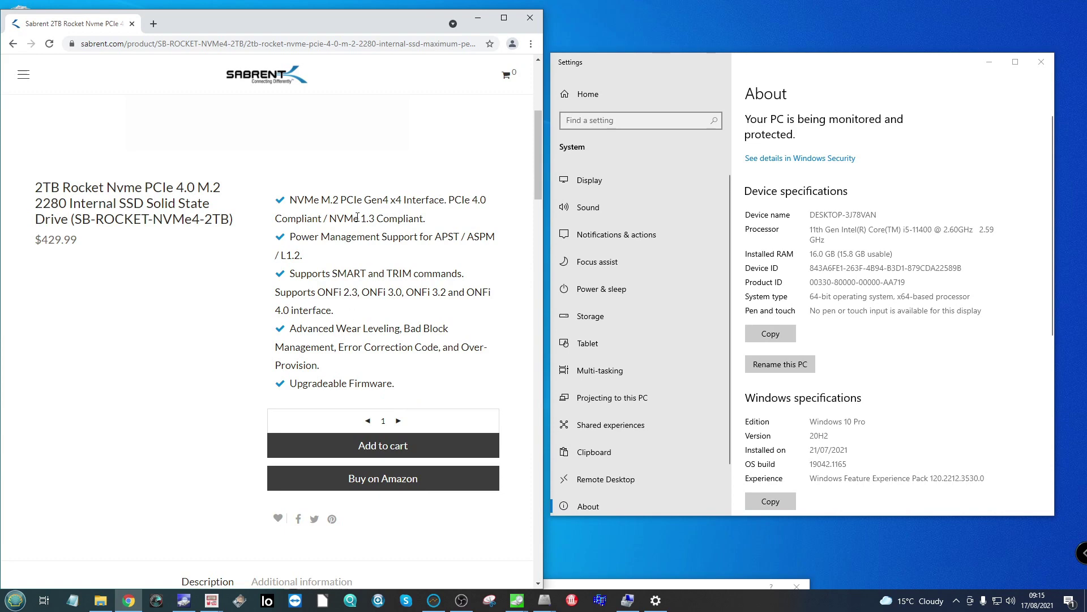
pyautogui.moveTo(41, 183); pyautogui.dragTo(132, 236)
pyautogui.scroll(1, 113, 216)
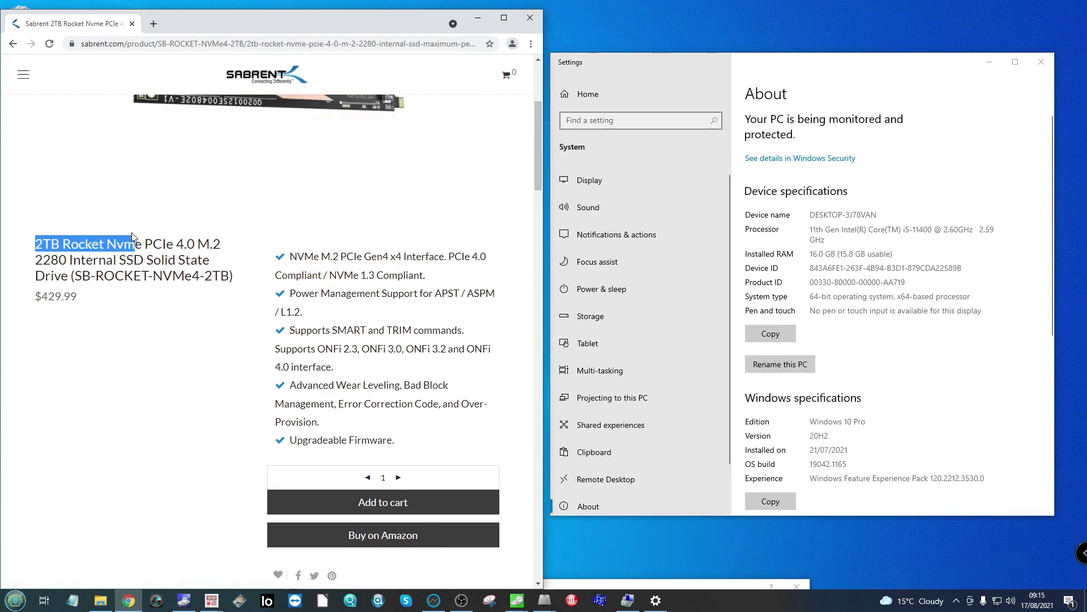
pyautogui.scroll(-15, 335, 294)
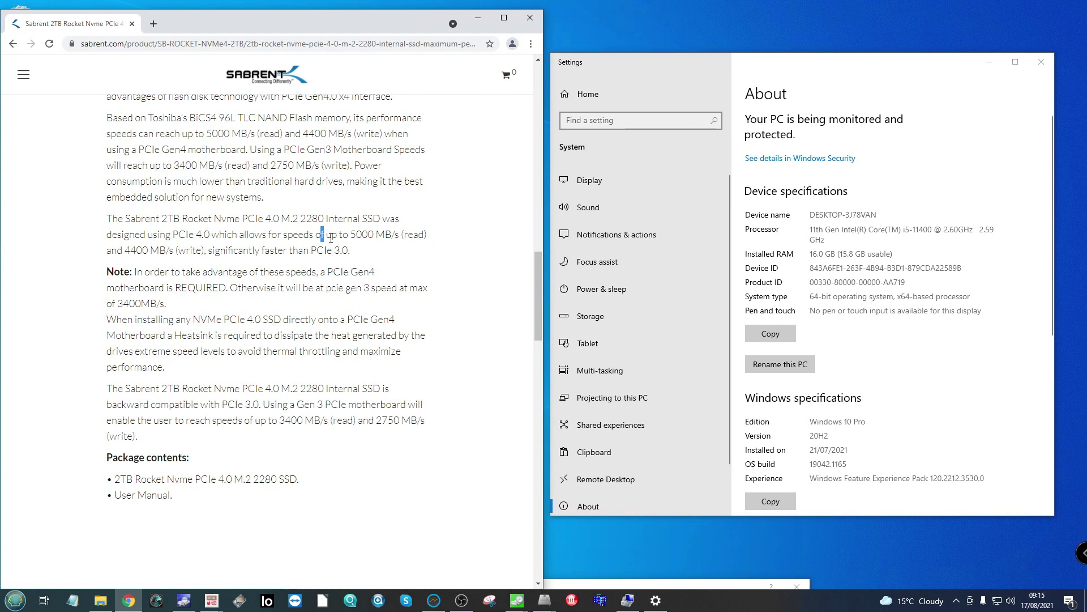
# Highlight the rated up to 5000 MB/s read and 4400 MB/s write speeds
pyautogui.moveTo(331, 237); pyautogui.dragTo(400, 235)
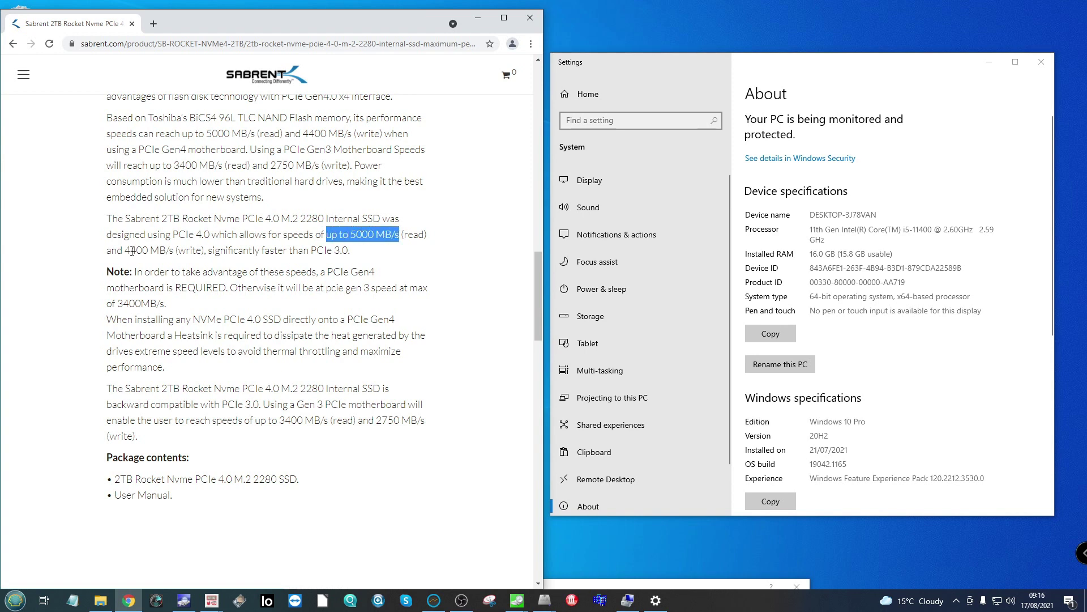
pyautogui.moveTo(125, 250); pyautogui.dragTo(174, 252)
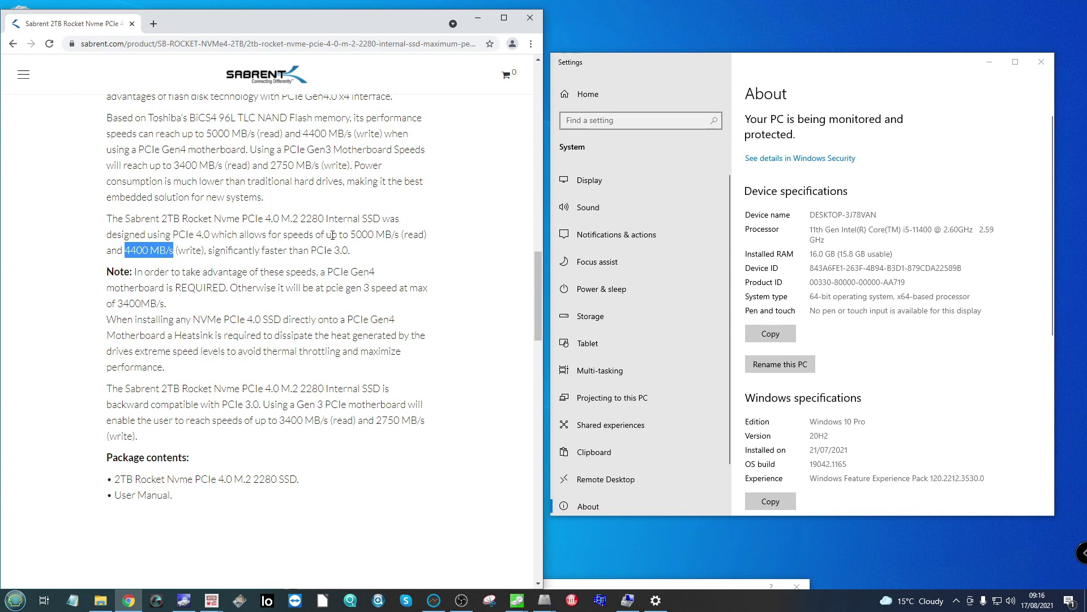
pyautogui.moveTo(284, 235); pyautogui.dragTo(186, 252)
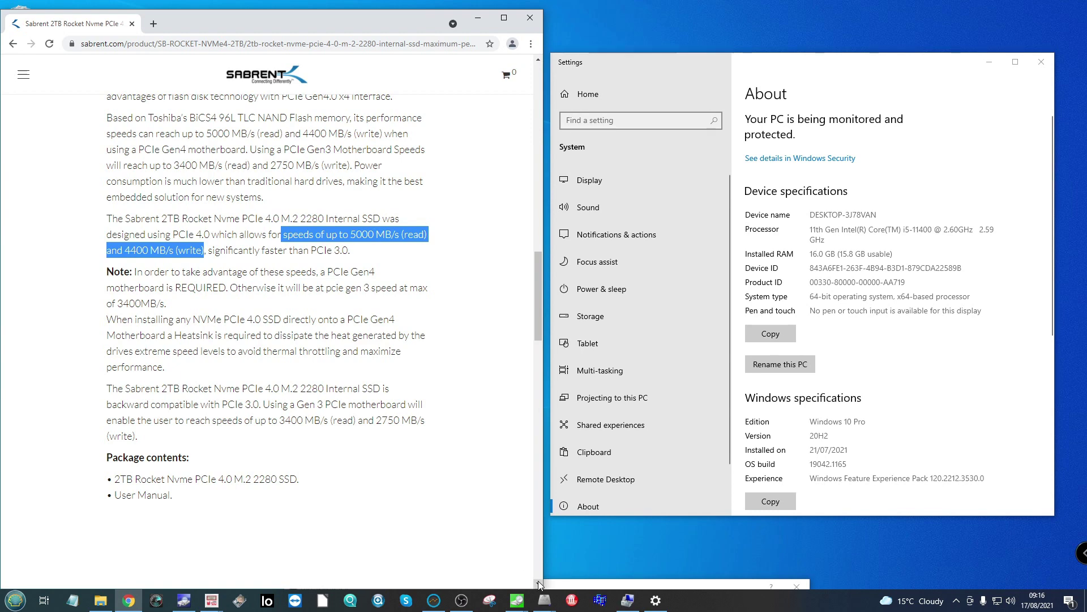
# Bring the 16GiB, 4GiB and 1GiB CrystalDiskMark result windows forward
pyautogui.click(519, 600)
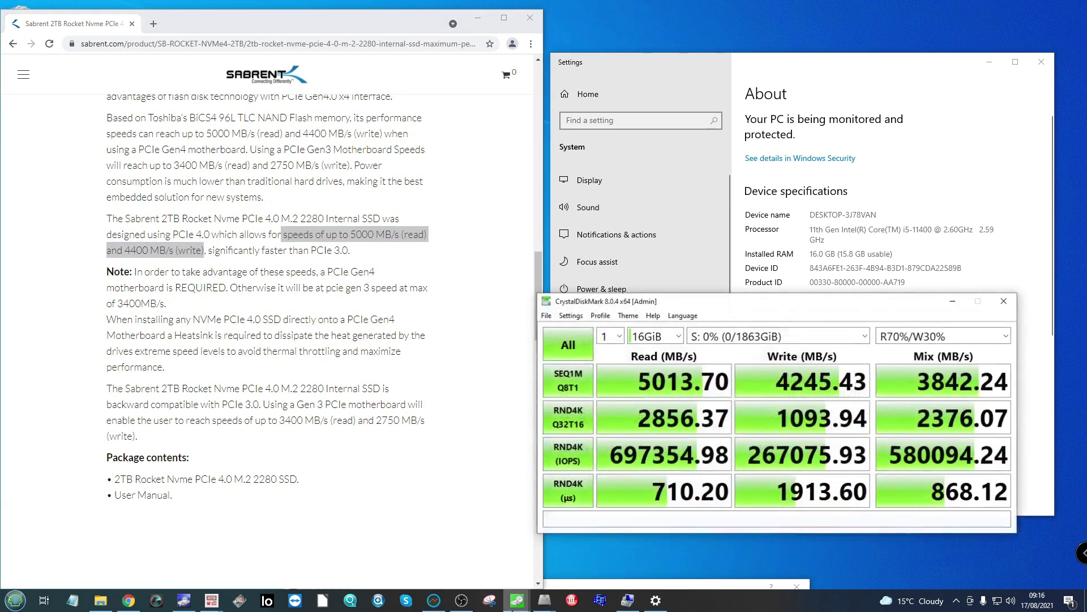
pyautogui.click(495, 578)
pyautogui.moveTo(517, 599)
pyautogui.click(394, 558)
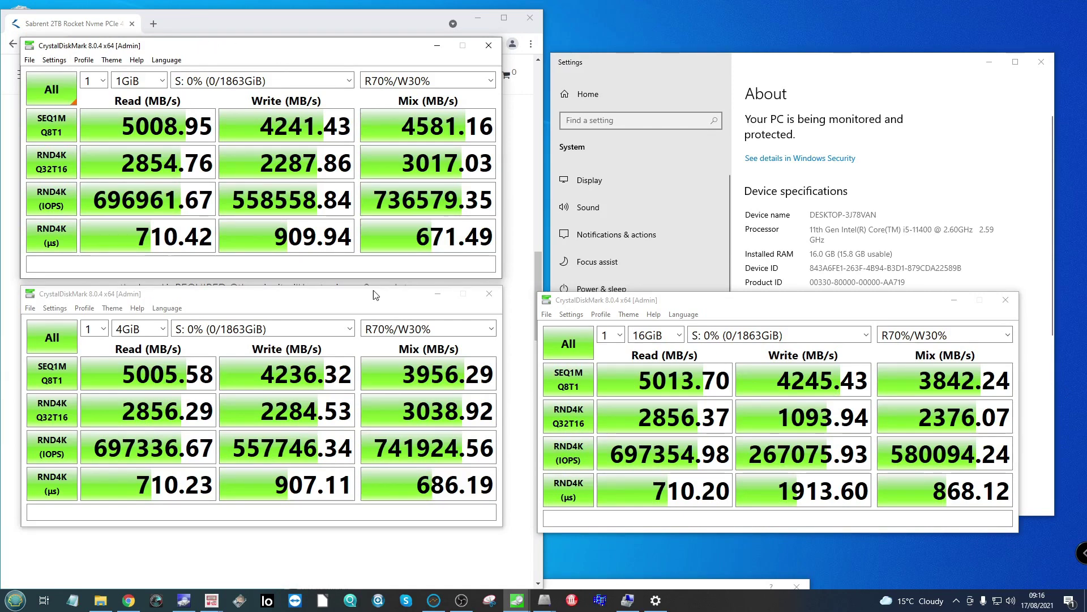
# Position the 4GiB and 1GiB result windows so all three score sets show together
pyautogui.click(360, 296)
pyautogui.moveTo(360, 296); pyautogui.dragTo(379, 325)
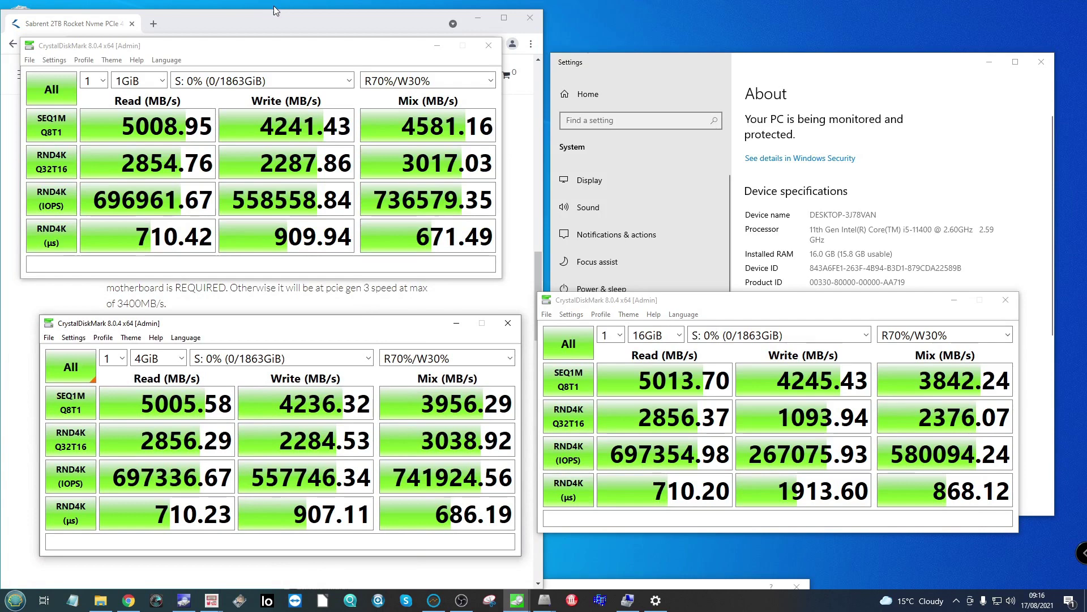
pyautogui.moveTo(277, 44); pyautogui.dragTo(702, 55)
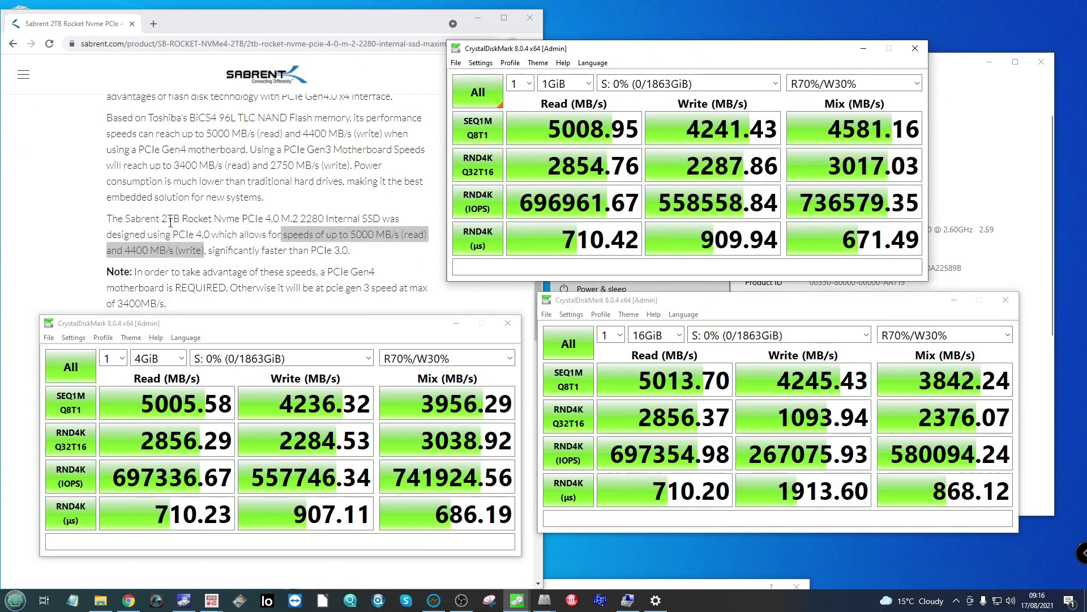
pyautogui.moveTo(790, 56); pyautogui.dragTo(384, 37)
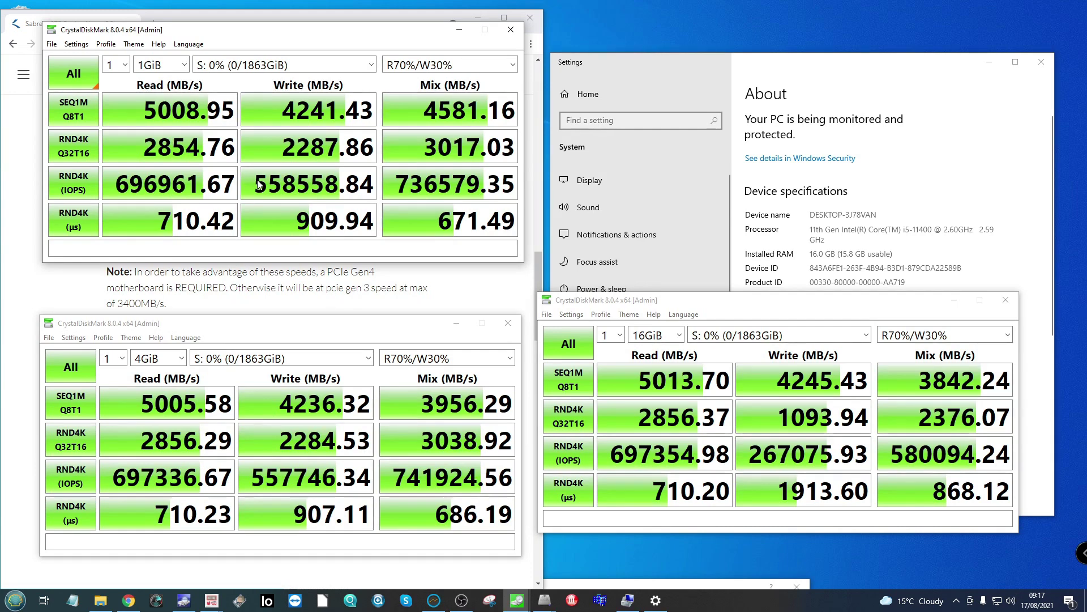
pyautogui.click(322, 275)
pyautogui.scroll(-12, 323, 275)
# Scroll the Sabrent 2TB Rocket page up to its $429.99 price, then minimise Chrome
pyautogui.scroll(15, 320, 276)
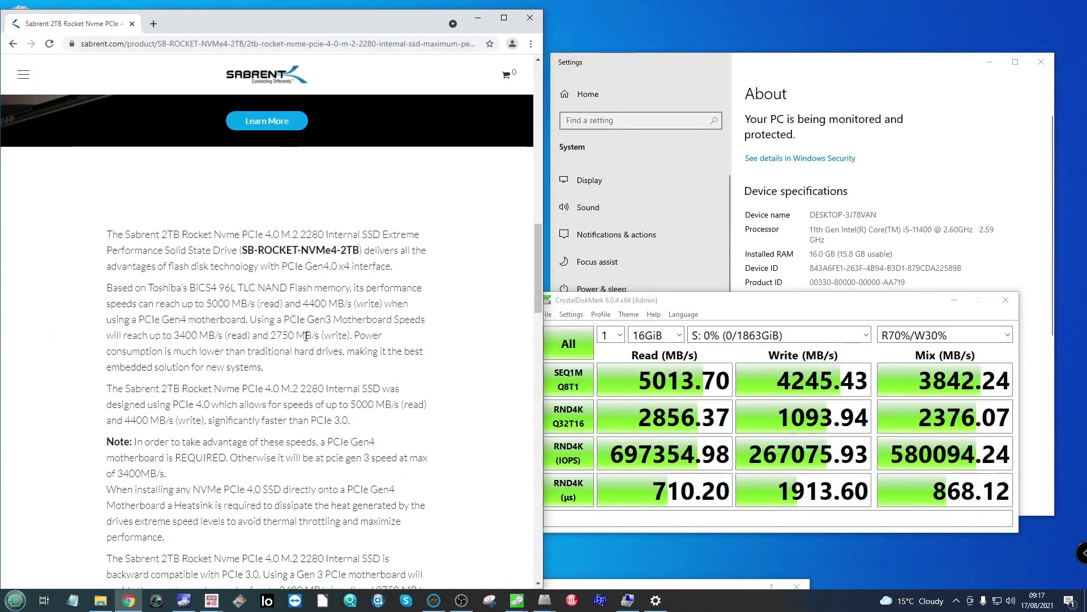
pyautogui.scroll(10, 298, 330)
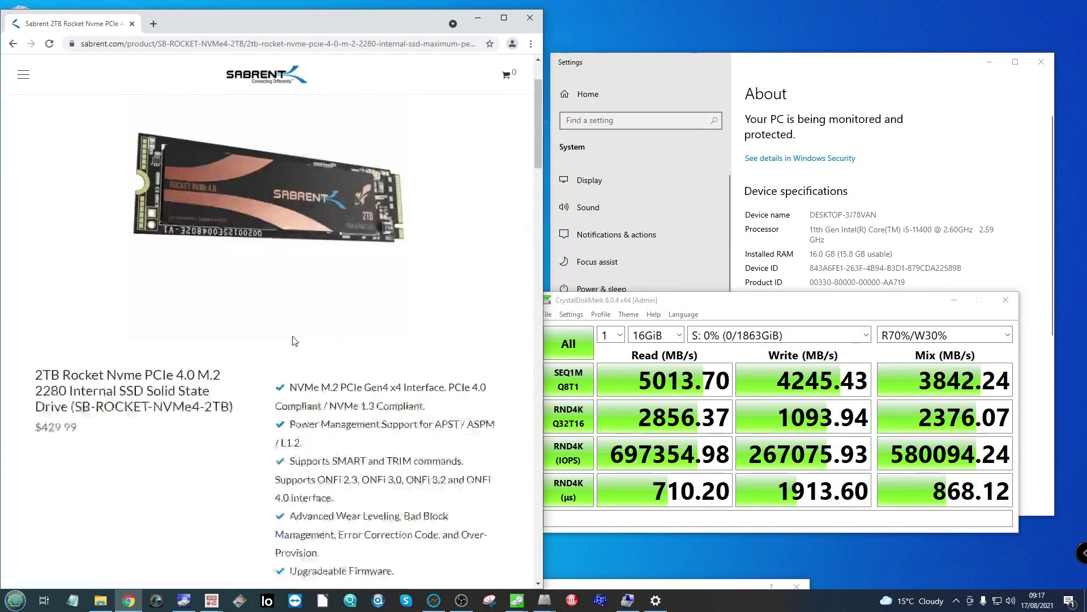
pyautogui.scroll(-20, 296, 330)
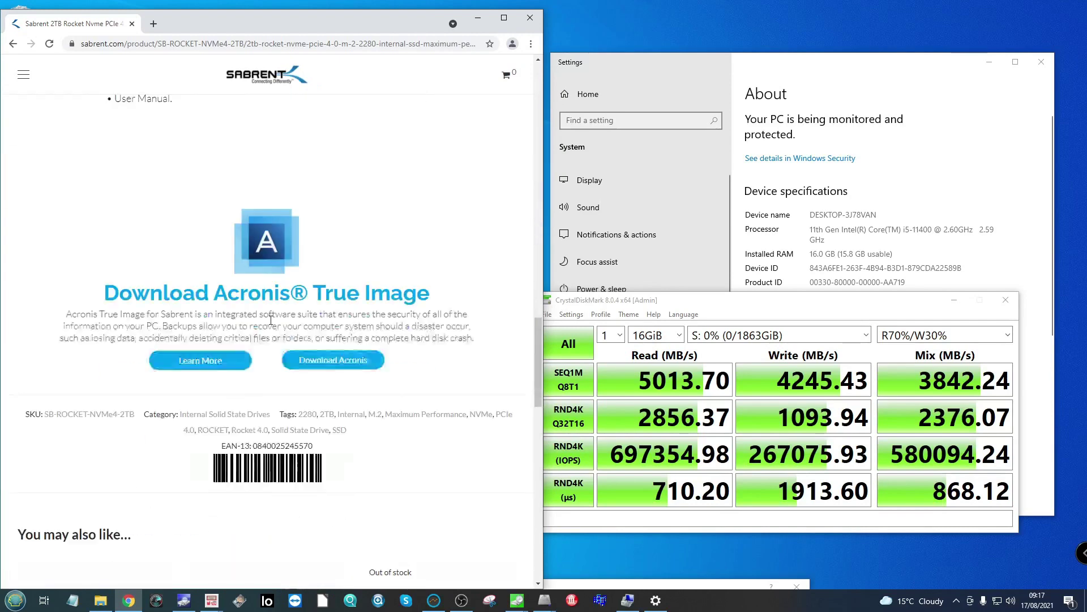
pyautogui.scroll(8, 266, 320)
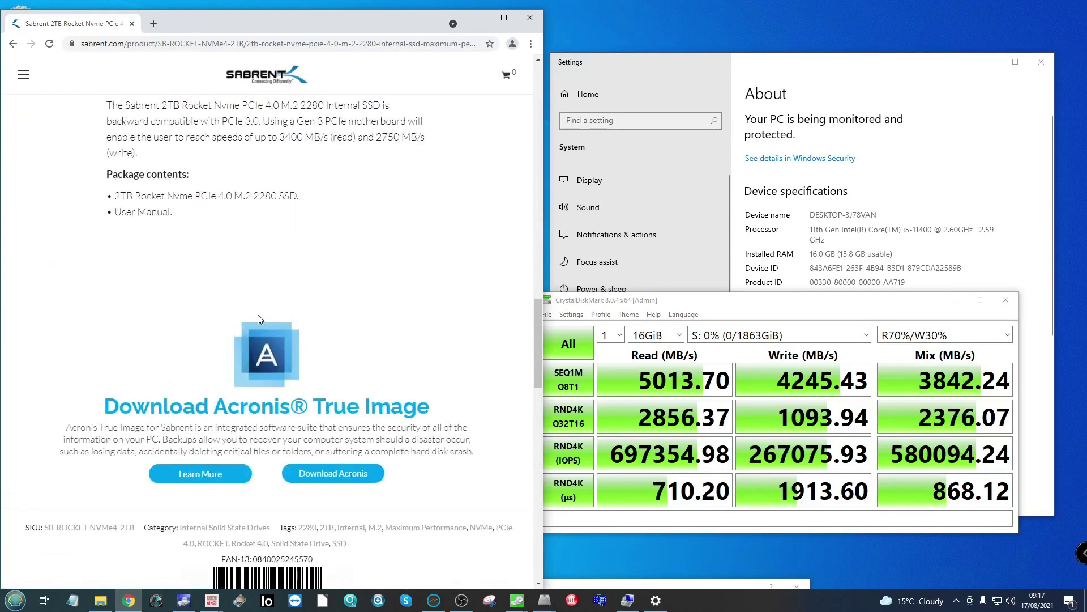
pyautogui.scroll(3, 257, 320)
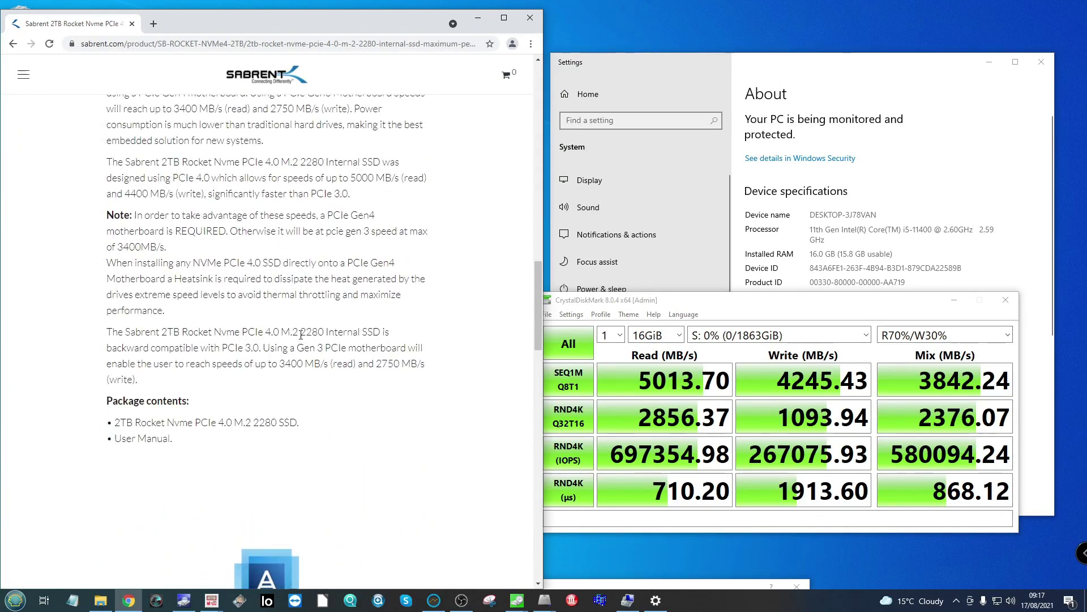
pyautogui.scroll(15, 294, 311)
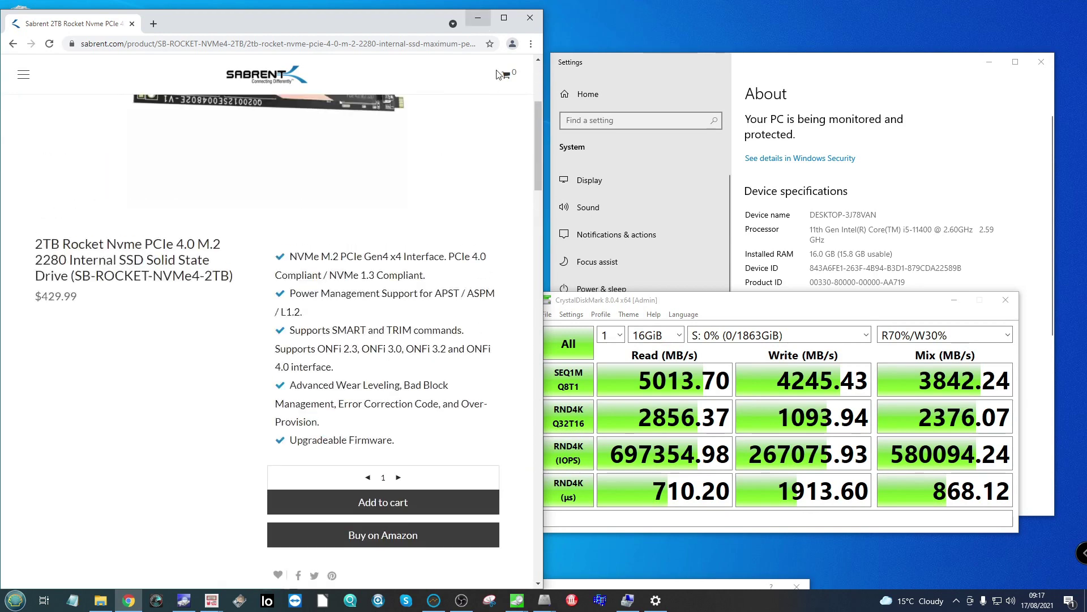
pyautogui.click(483, 22)
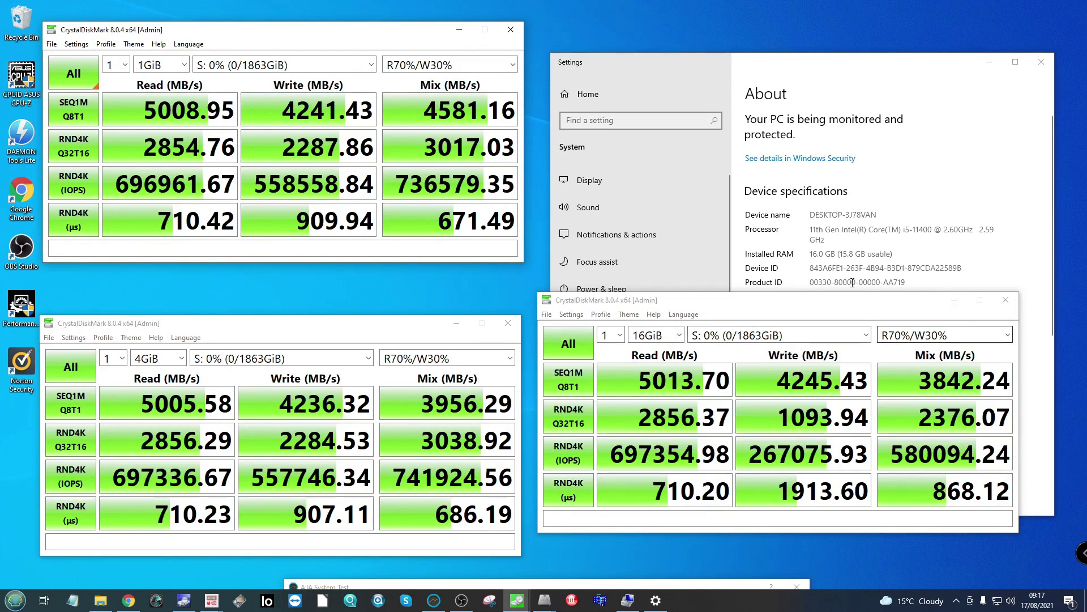
# Minimise the 1GiB, 4GiB and 16GiB CrystalDiskMark windows and restore the first ATTO result
pyautogui.moveTo(776, 301); pyautogui.dragTo(782, 319)
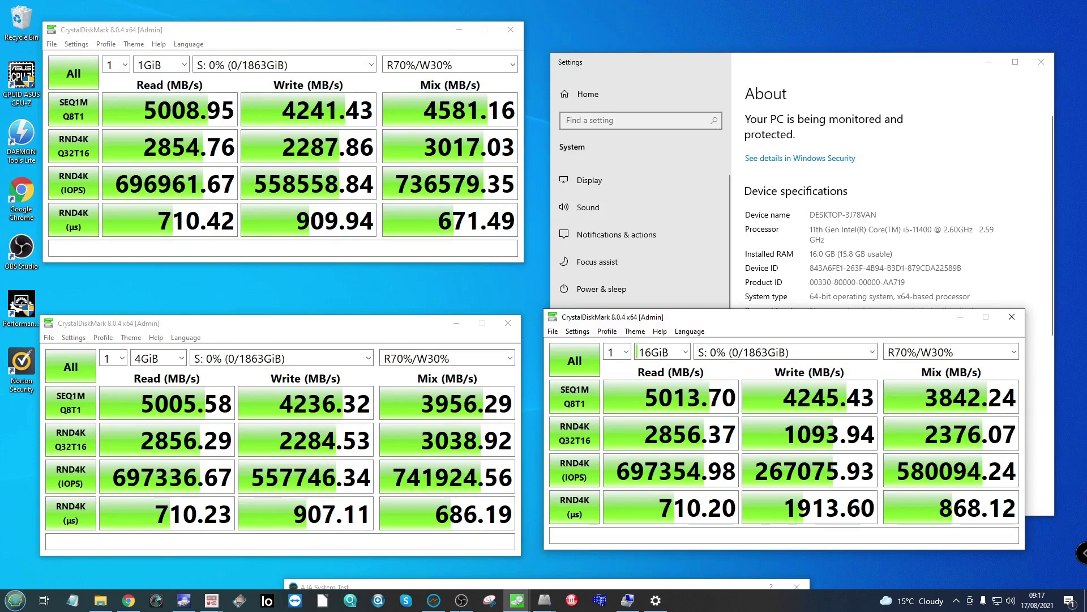
pyautogui.click(459, 32)
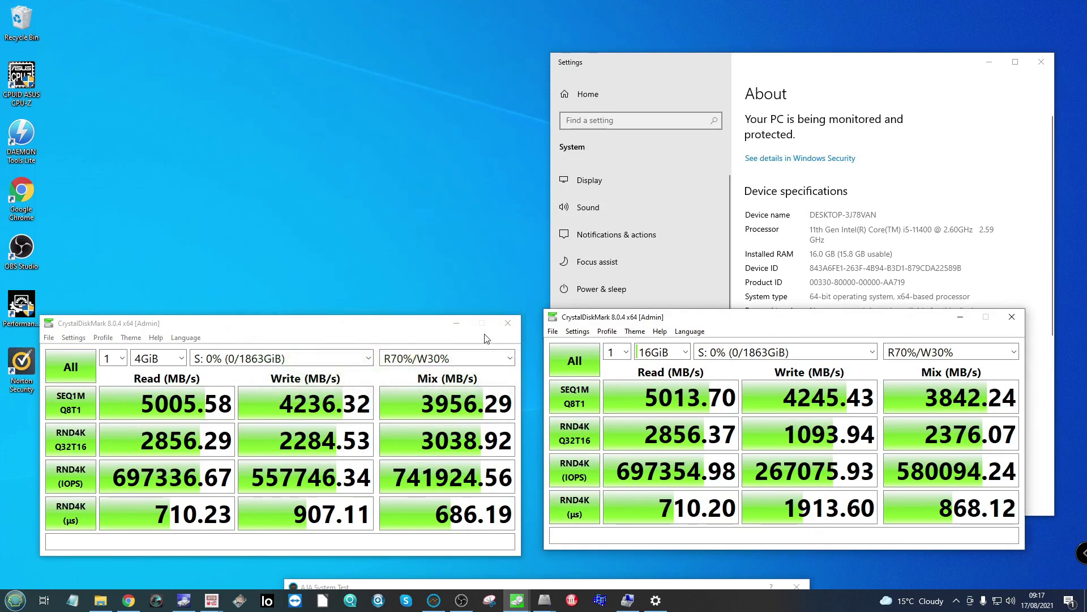
pyautogui.click(456, 323)
pyautogui.click(960, 317)
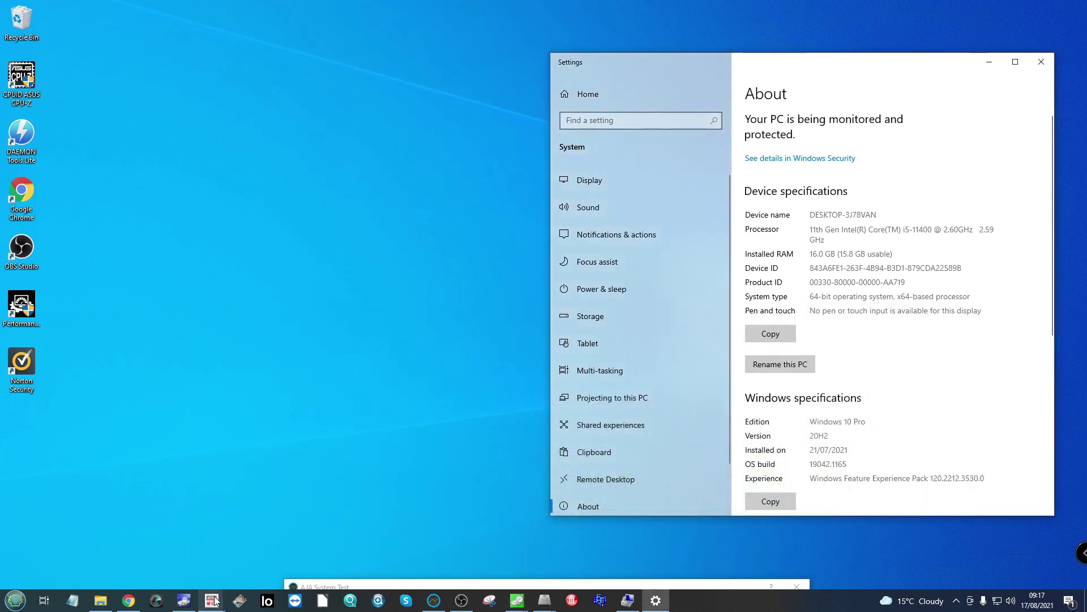
pyautogui.click(233, 552)
# Restore the 1 GB and 4 GB ATTO result windows beside the 256 MB one
pyautogui.click(236, 556)
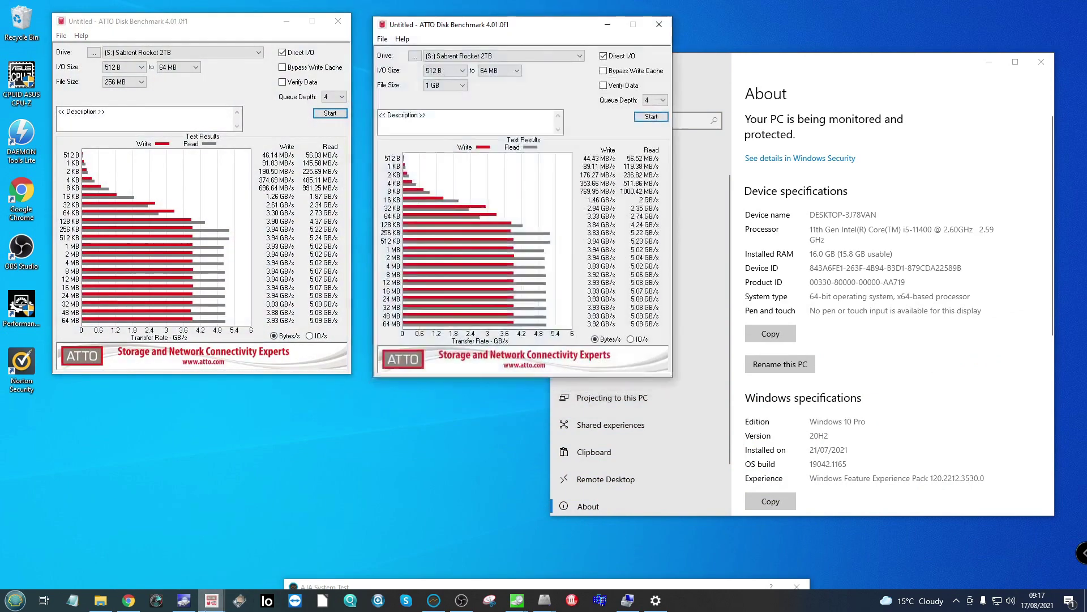
pyautogui.moveTo(211, 600)
pyautogui.click(277, 552)
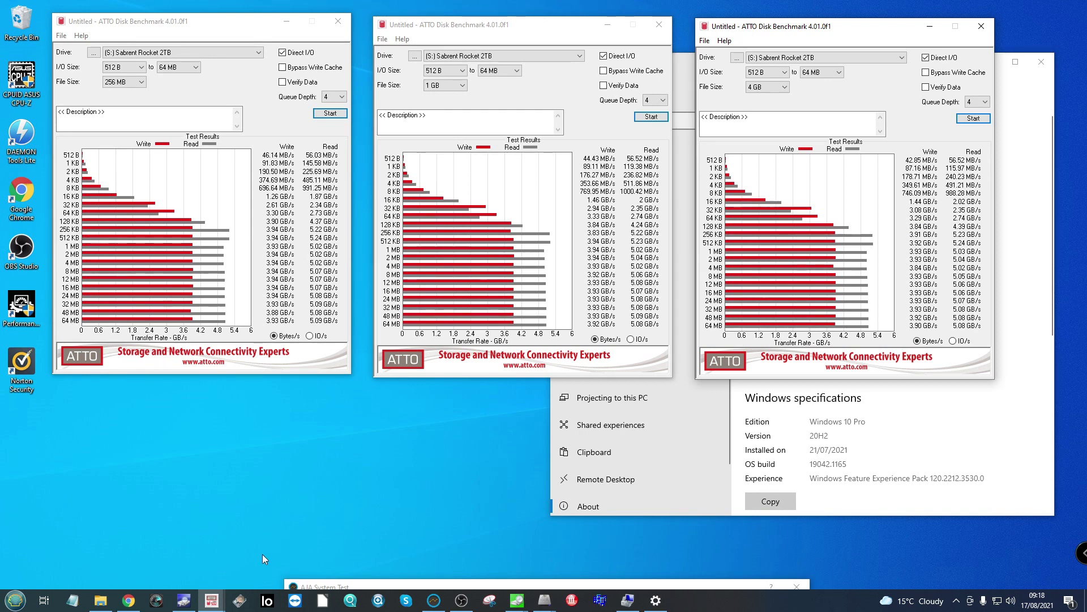
# Glance at Computer Management, then view the Sabrent Rocket 4.0 2TB health report in CrystalDiskInfo
pyautogui.click(627, 600)
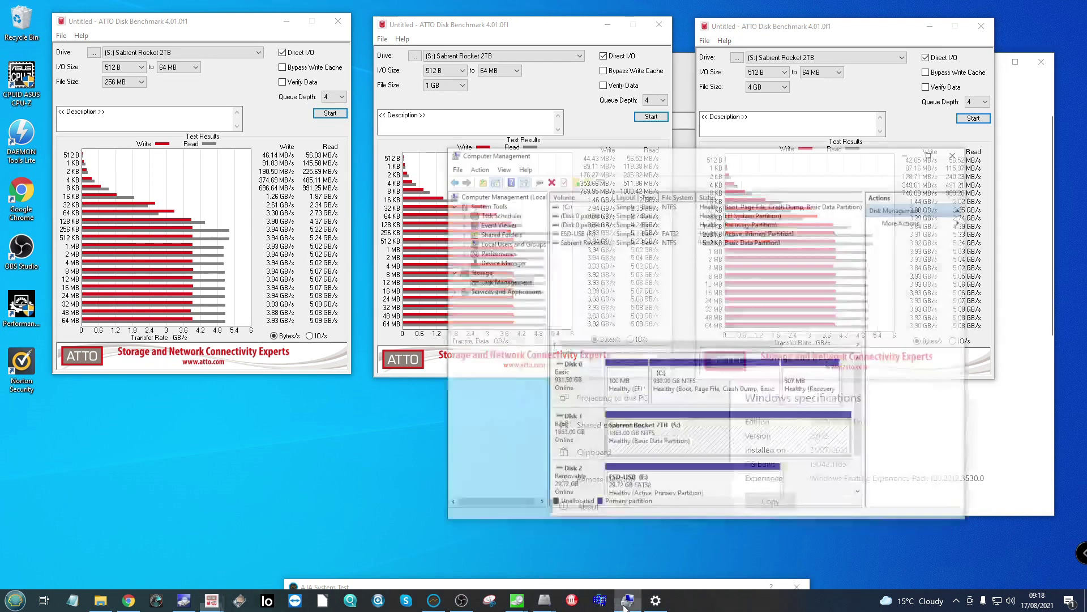
pyautogui.click(924, 113)
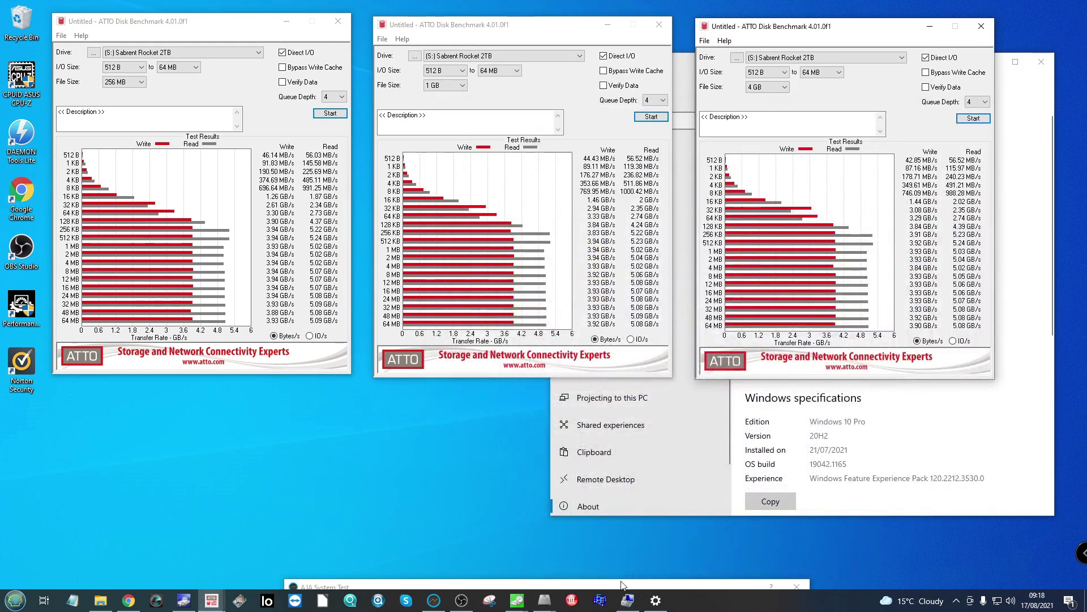
pyautogui.click(181, 598)
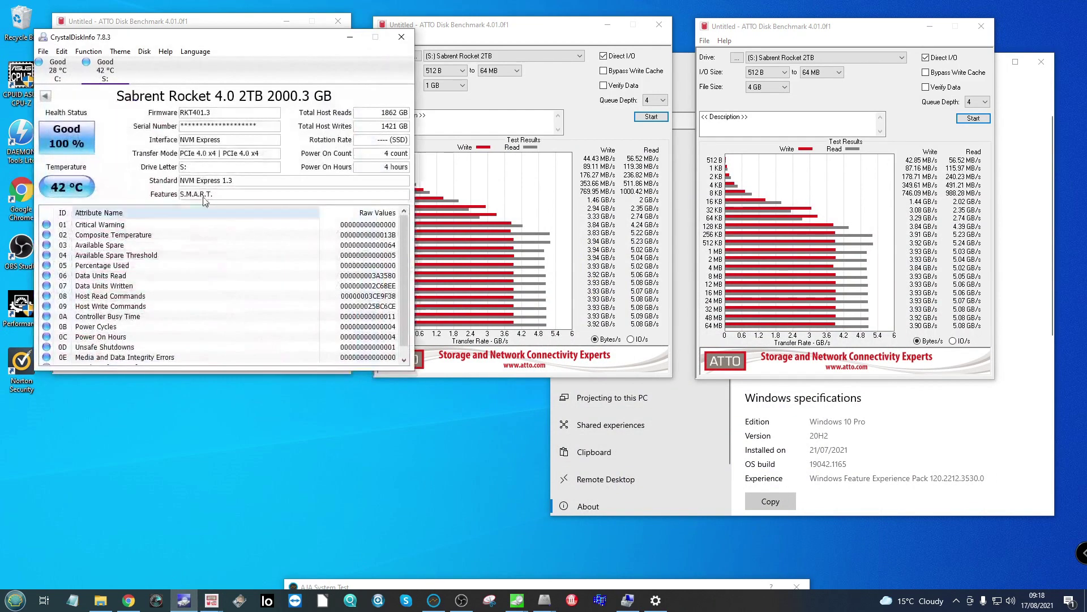
pyautogui.click(88, 51)
pyautogui.click(60, 199)
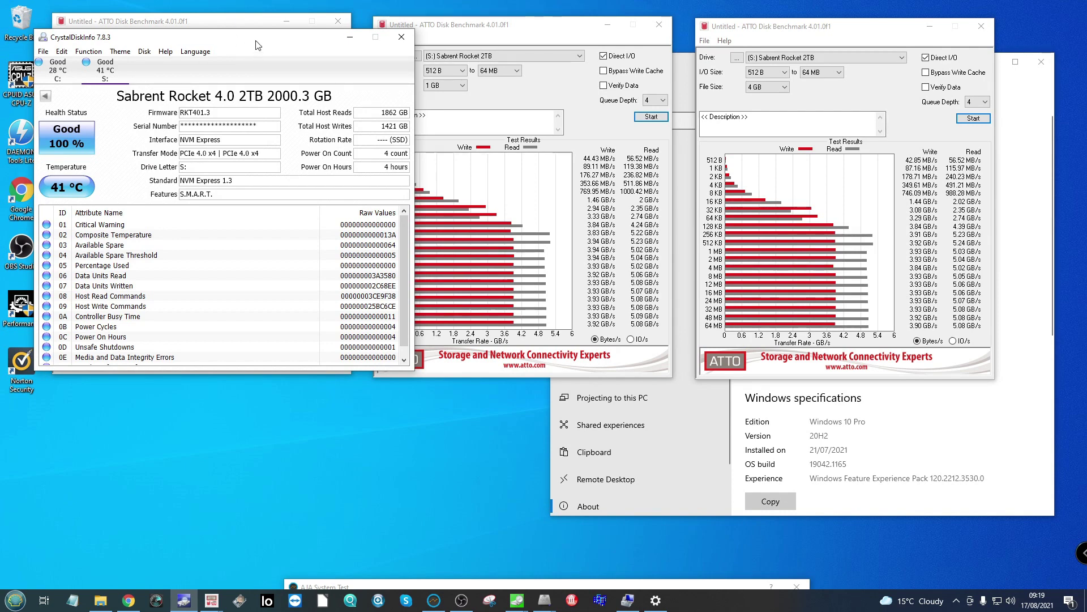
# Hide CrystalDiskInfo and show the 256 MB, 1 GB and 4 GB ATTO charts in IO/s
pyautogui.click(351, 39)
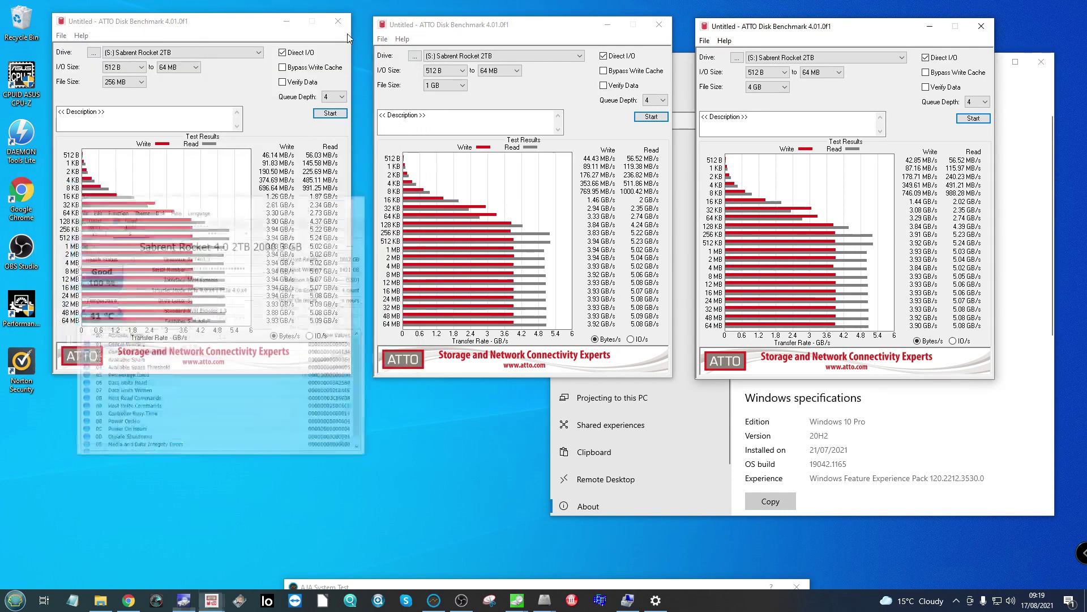
pyautogui.click(309, 336)
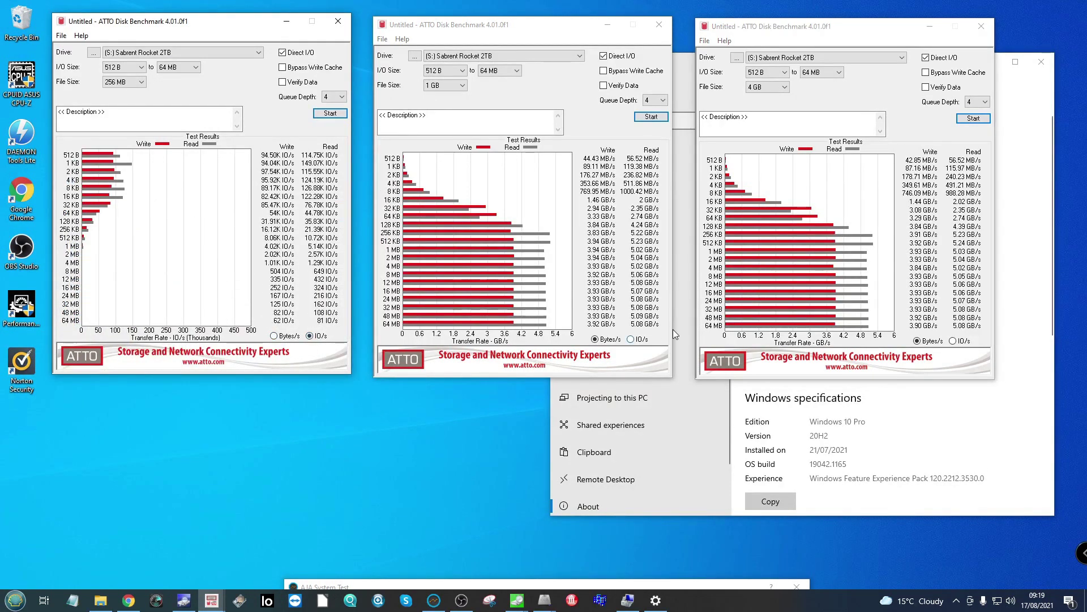
pyautogui.click(630, 339)
pyautogui.click(954, 341)
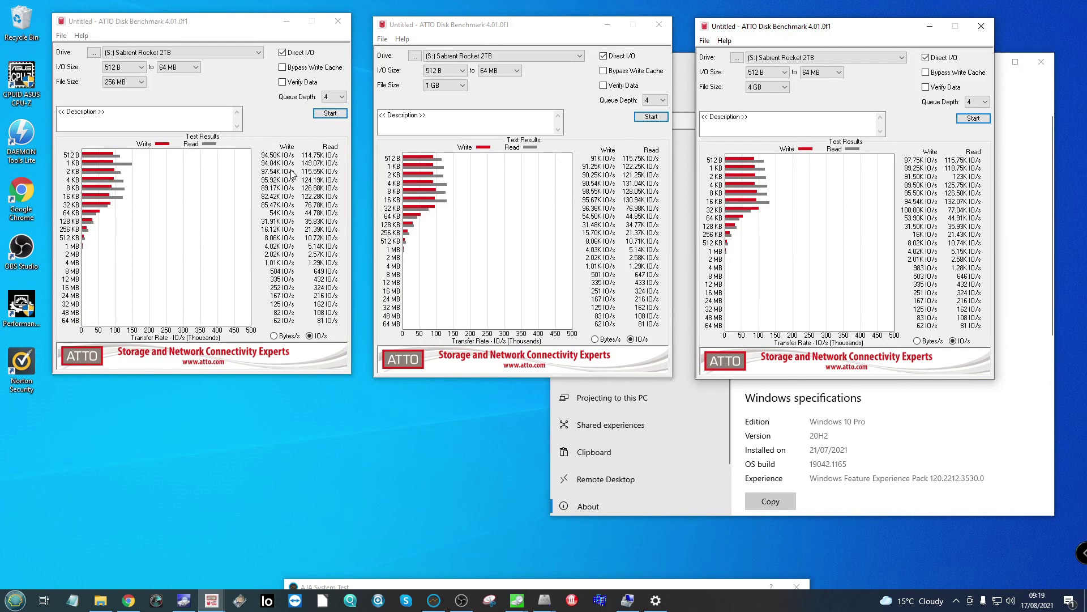
# Keep the ATTO file size at 256 MB and bring the 16GiB CrystalDiskMark results forward
pyautogui.click(118, 86)
pyautogui.click(251, 86)
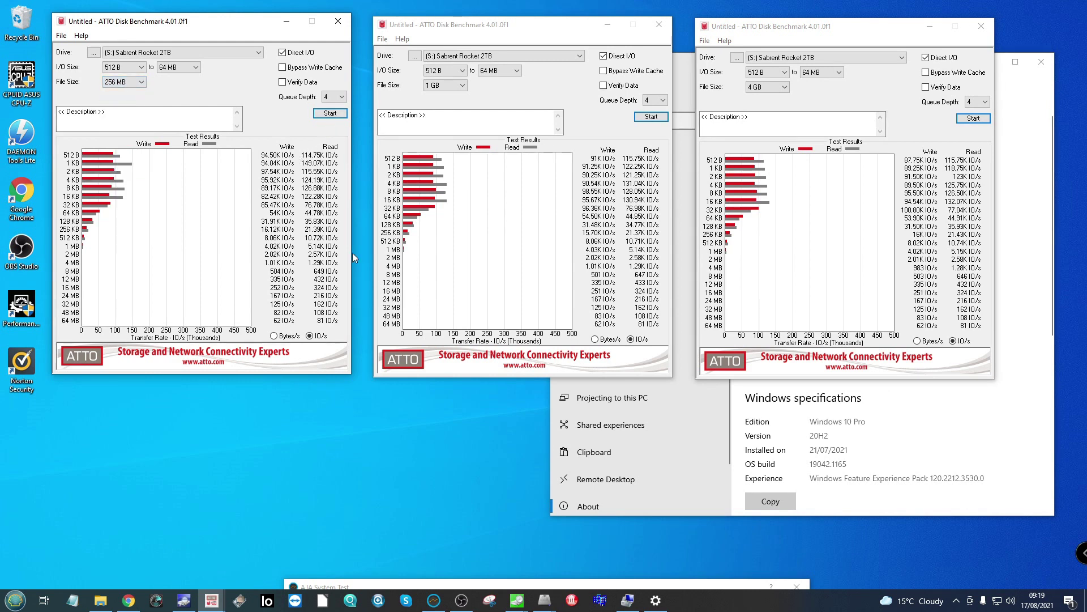
pyautogui.moveTo(516, 600)
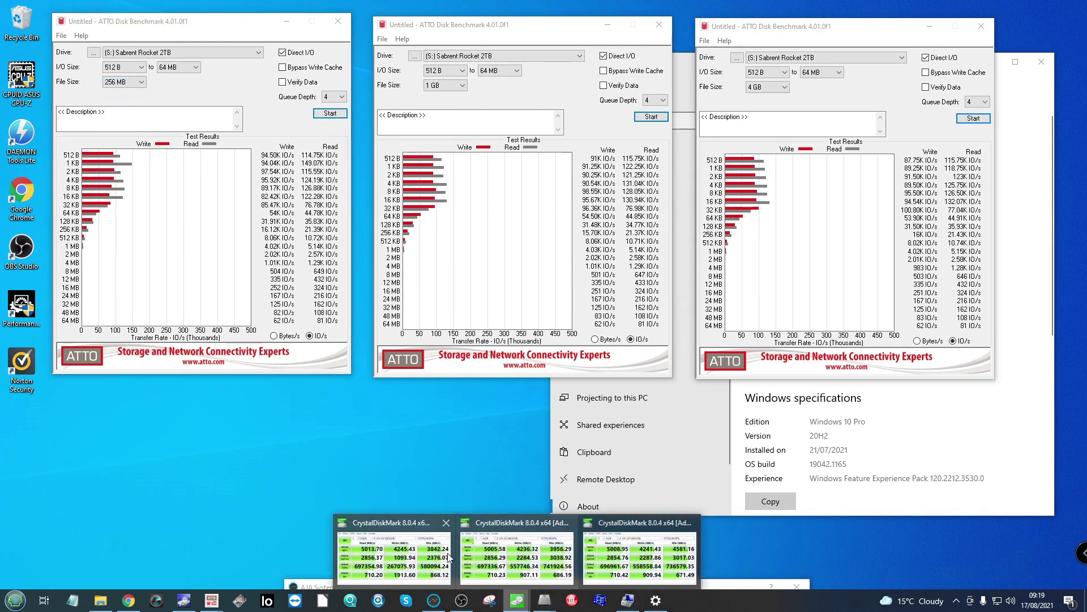
pyautogui.click(394, 555)
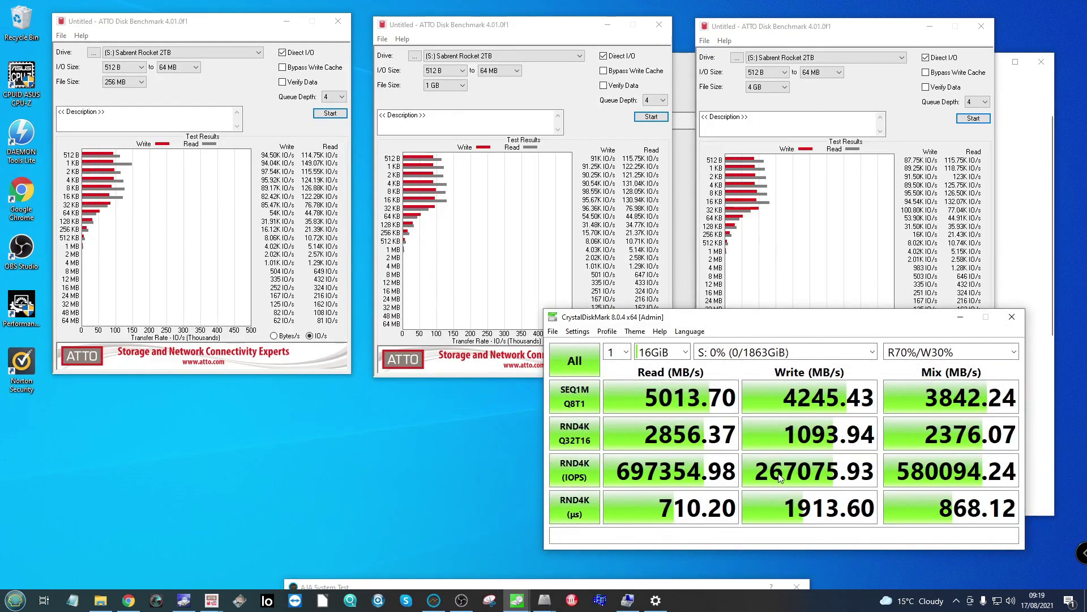
# Hide the 16GiB CrystalDiskMark results, then bring up, reposition and minimize the 1GiB results
pyautogui.click(960, 316)
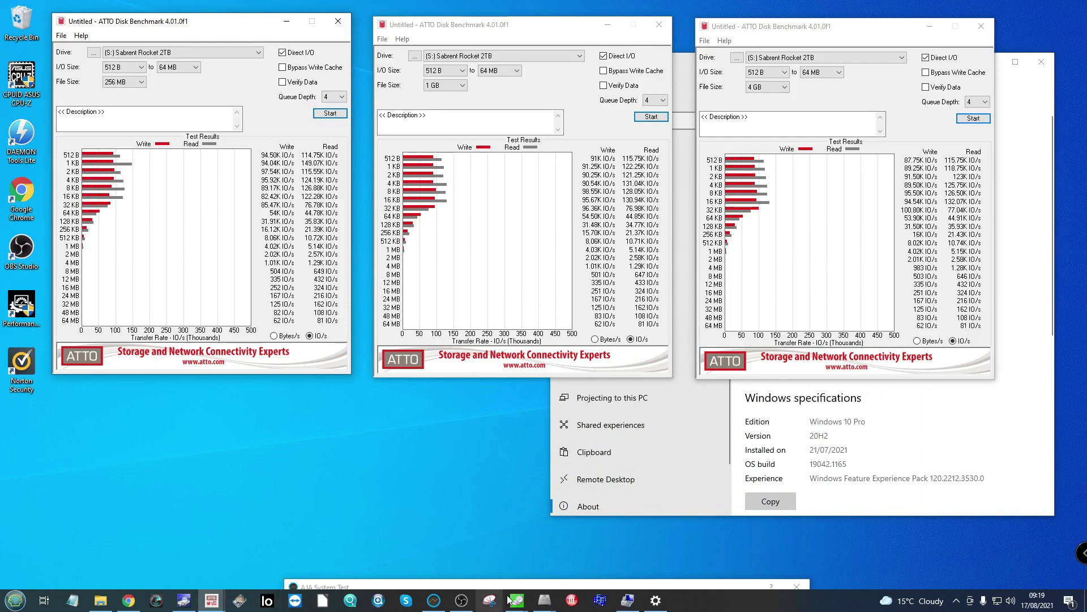
pyautogui.moveTo(517, 601)
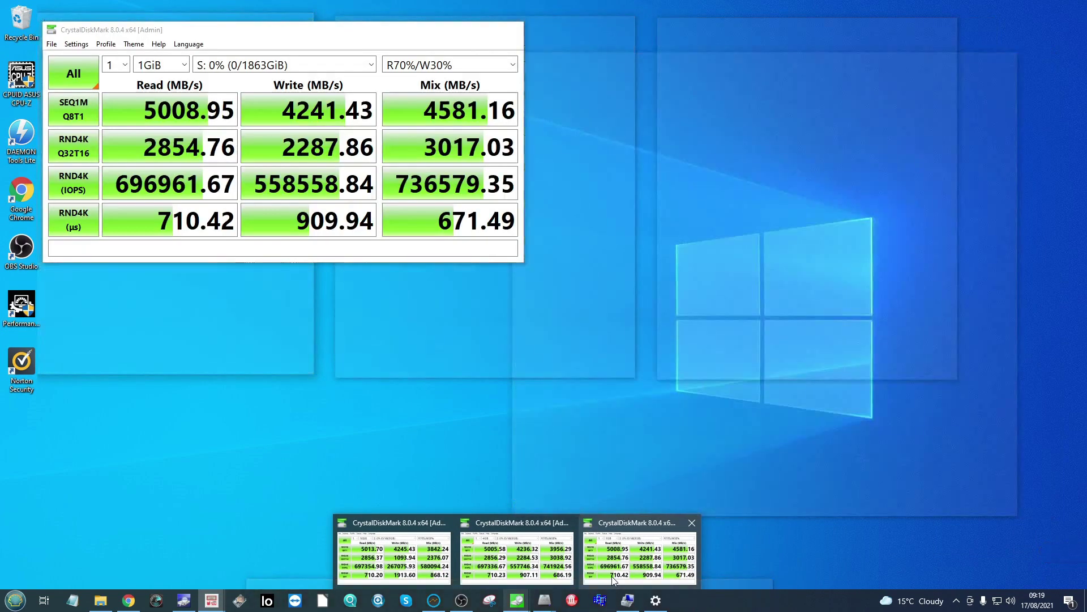
pyautogui.click(611, 576)
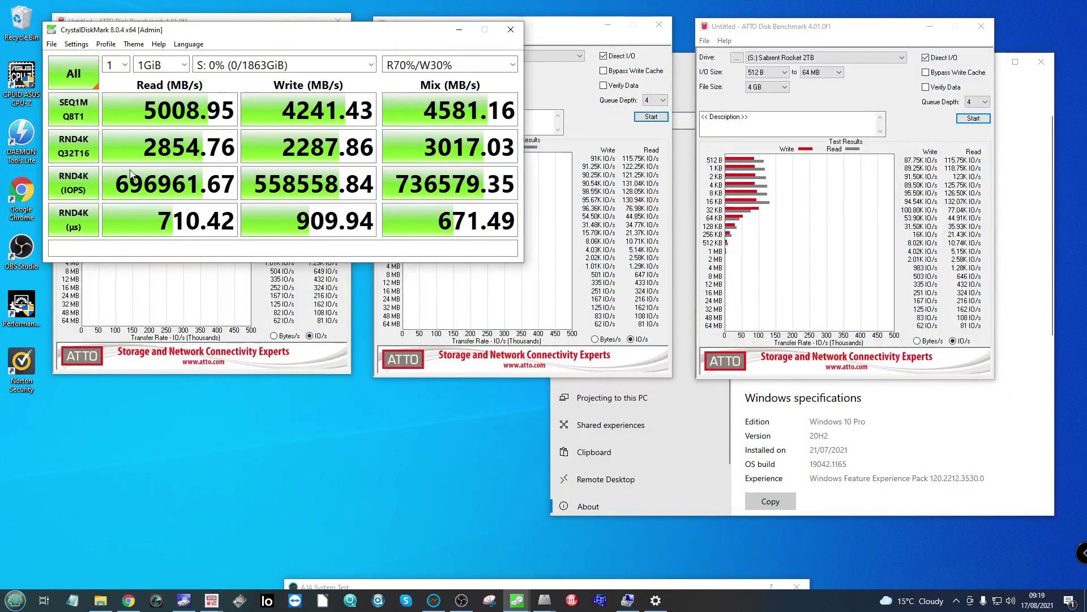
pyautogui.moveTo(444, 32); pyautogui.dragTo(715, 283)
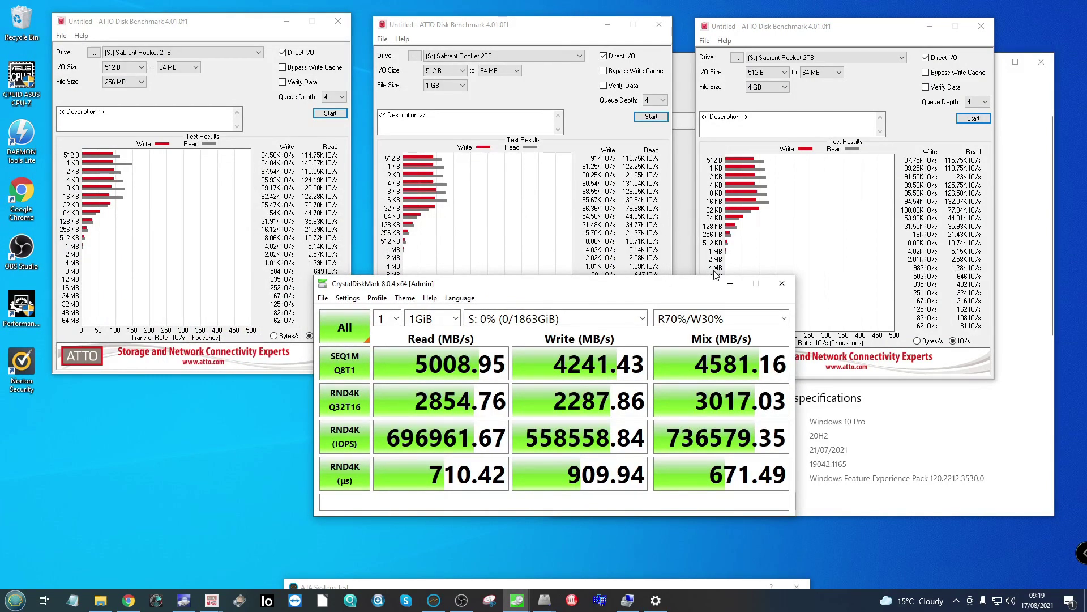
pyautogui.moveTo(716, 283); pyautogui.dragTo(726, 302)
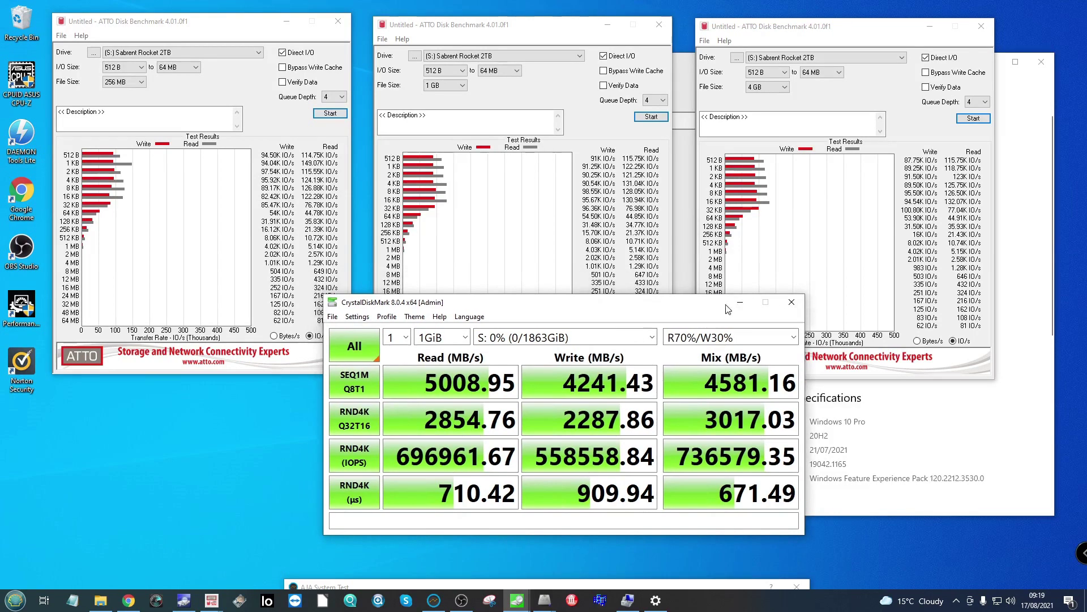
pyautogui.click(740, 303)
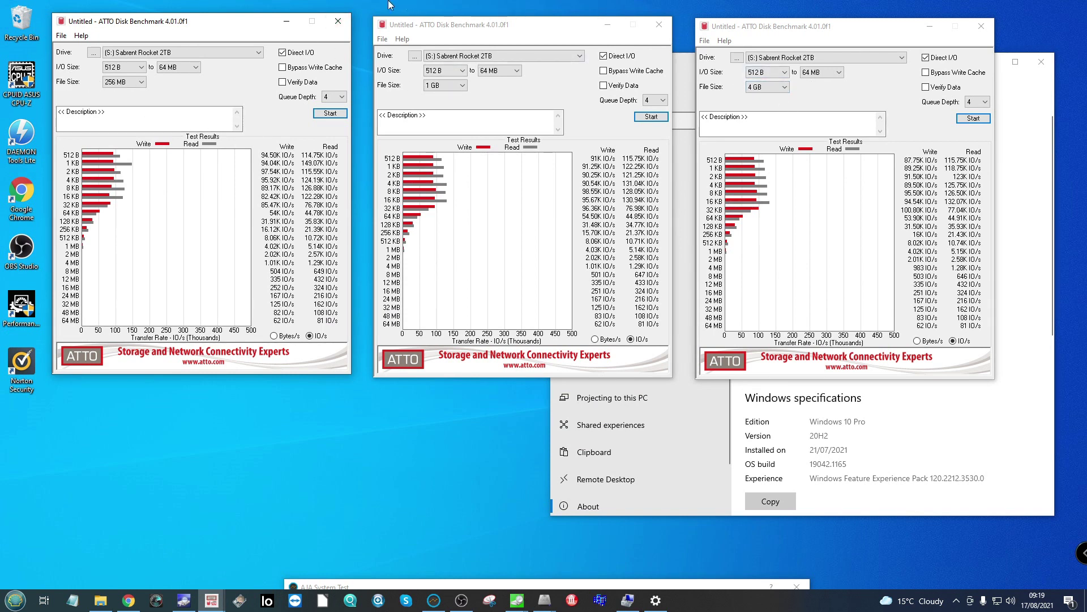
# Minimize the three ATTO windows and the 16GiB CrystalDiskMark results
pyautogui.click(286, 21)
pyautogui.click(608, 24)
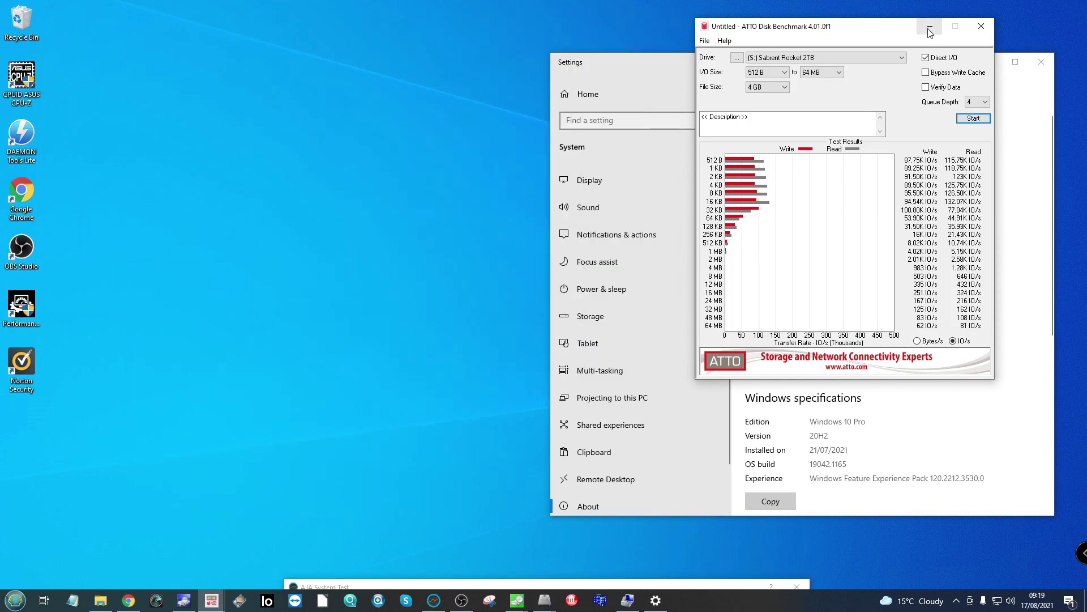
pyautogui.click(930, 26)
pyautogui.moveTo(516, 600)
pyautogui.click(404, 552)
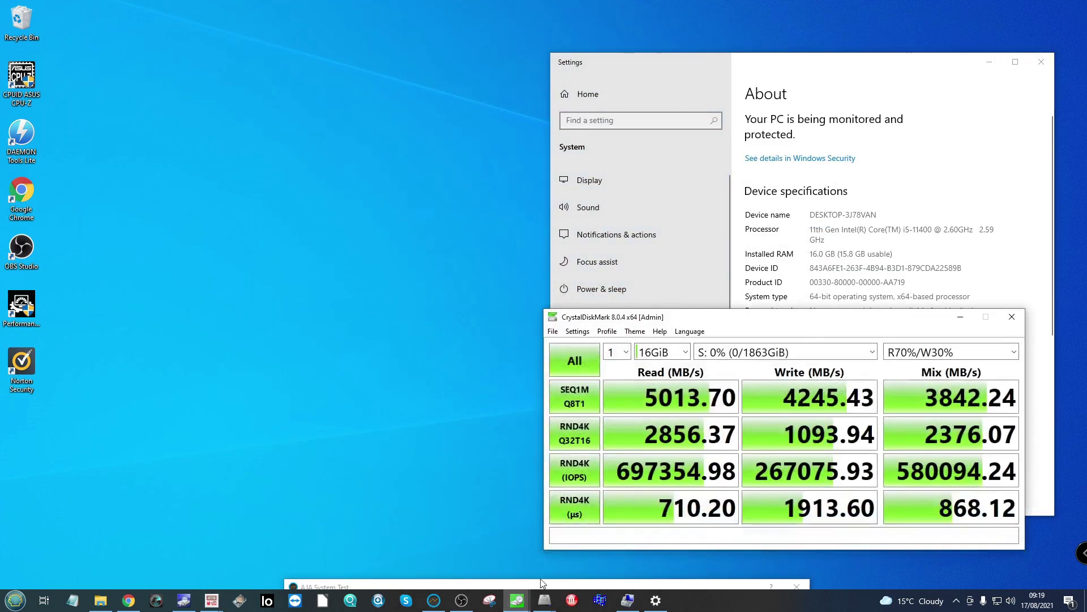
pyautogui.click(961, 317)
# Restore the 1GB, 3GB and 5GB AS SSD result windows and arrange them in a row
pyautogui.moveTo(544, 601)
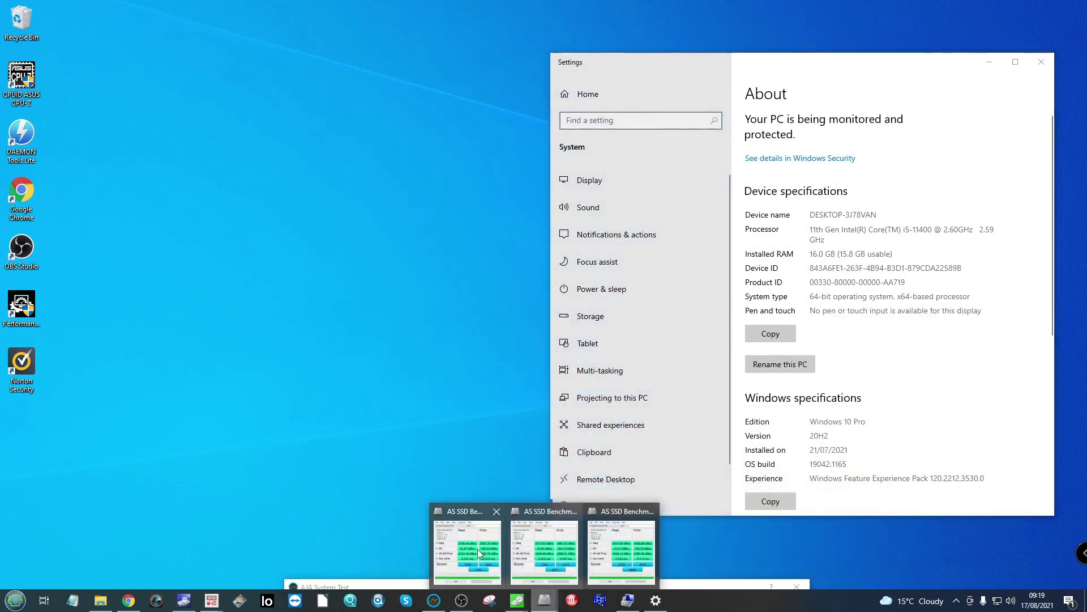
pyautogui.click(478, 549)
pyautogui.click(552, 549)
pyautogui.click(627, 549)
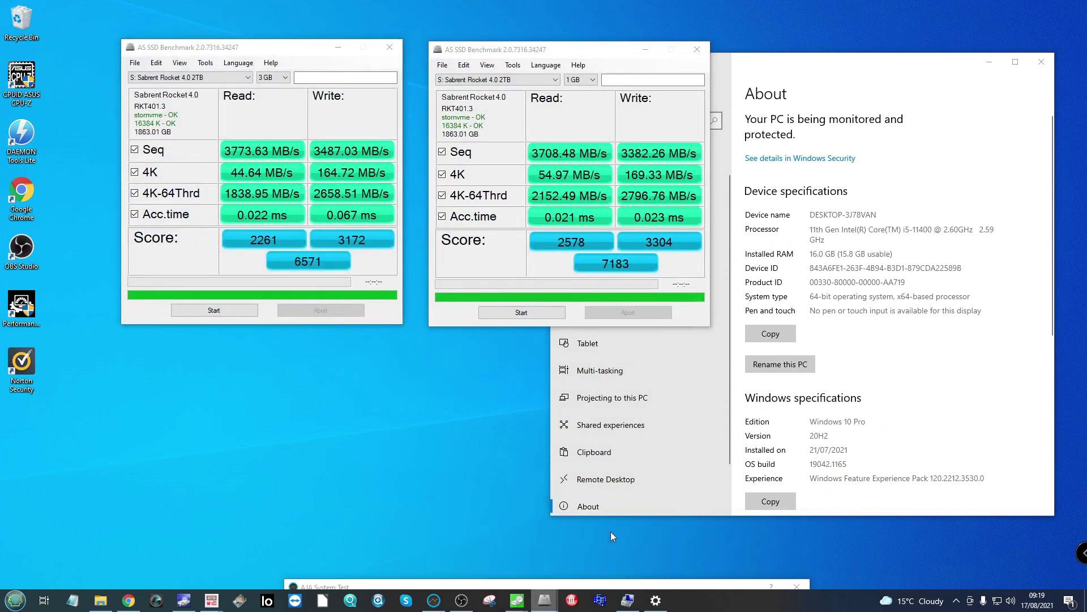
pyautogui.moveTo(600, 52); pyautogui.dragTo(251, 125)
pyautogui.moveTo(271, 50); pyautogui.dragTo(572, 61)
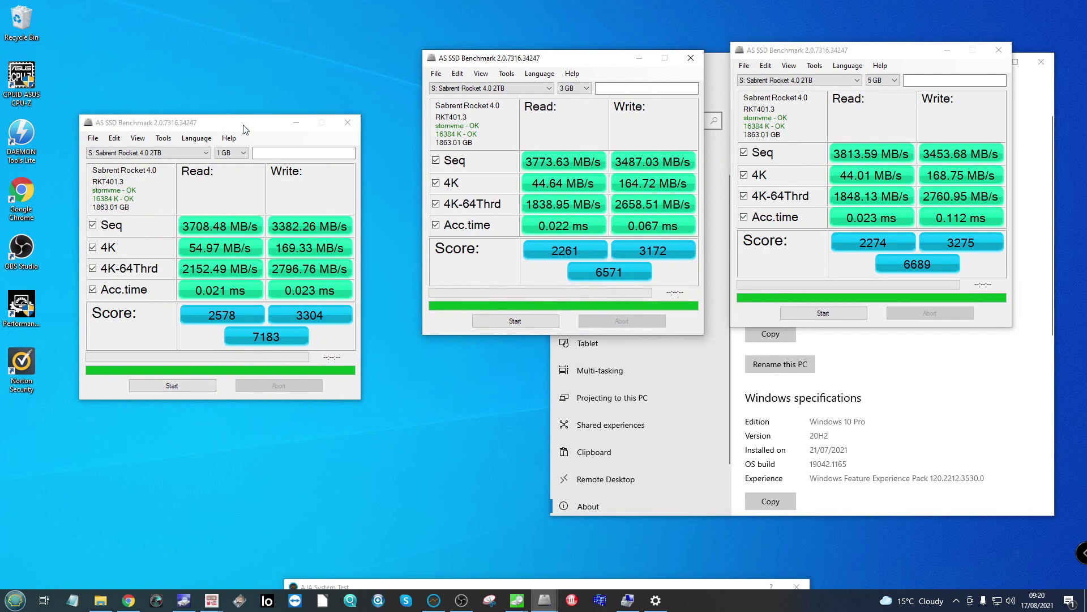
pyautogui.moveTo(244, 129); pyautogui.dragTo(256, 63)
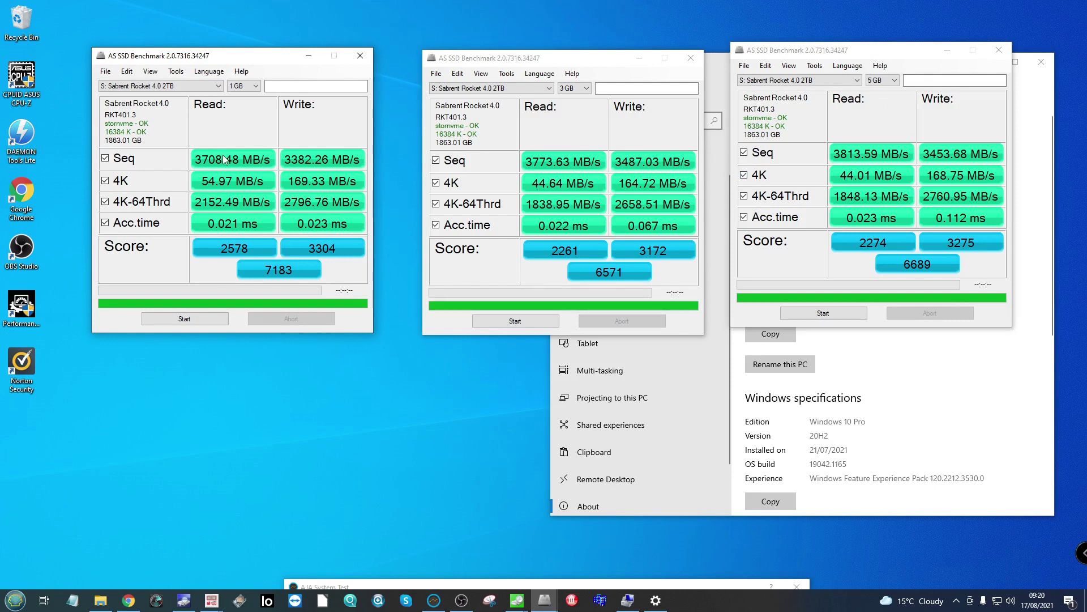
pyautogui.moveTo(342, 176)
# Show the 1GB AS SSD results in iops
pyautogui.click(150, 72)
pyautogui.click(148, 72)
pyautogui.click(142, 69)
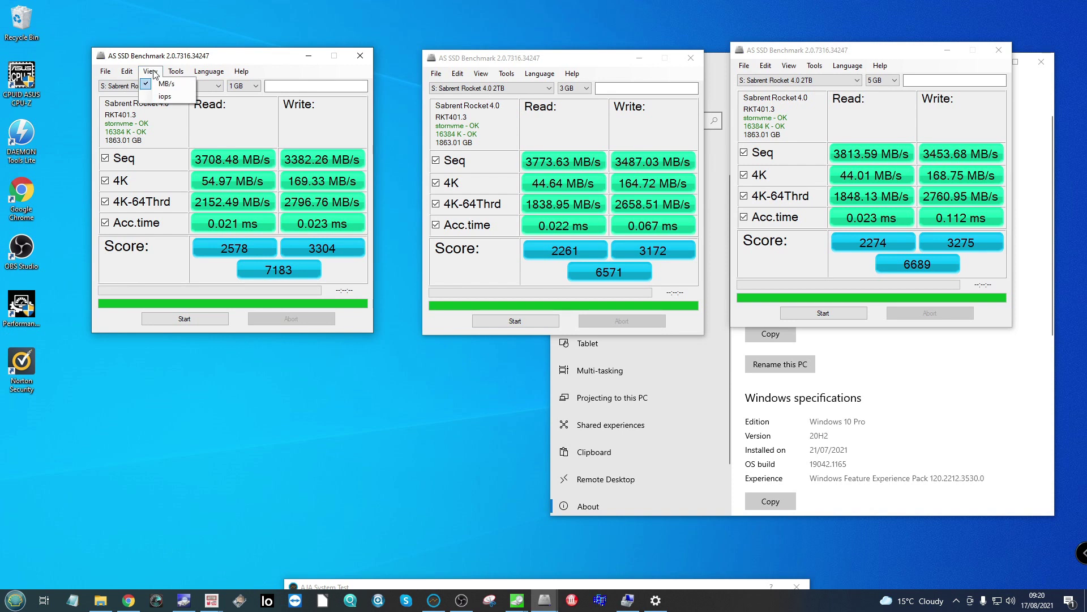
pyautogui.click(143, 69)
pyautogui.click(143, 71)
pyautogui.click(162, 98)
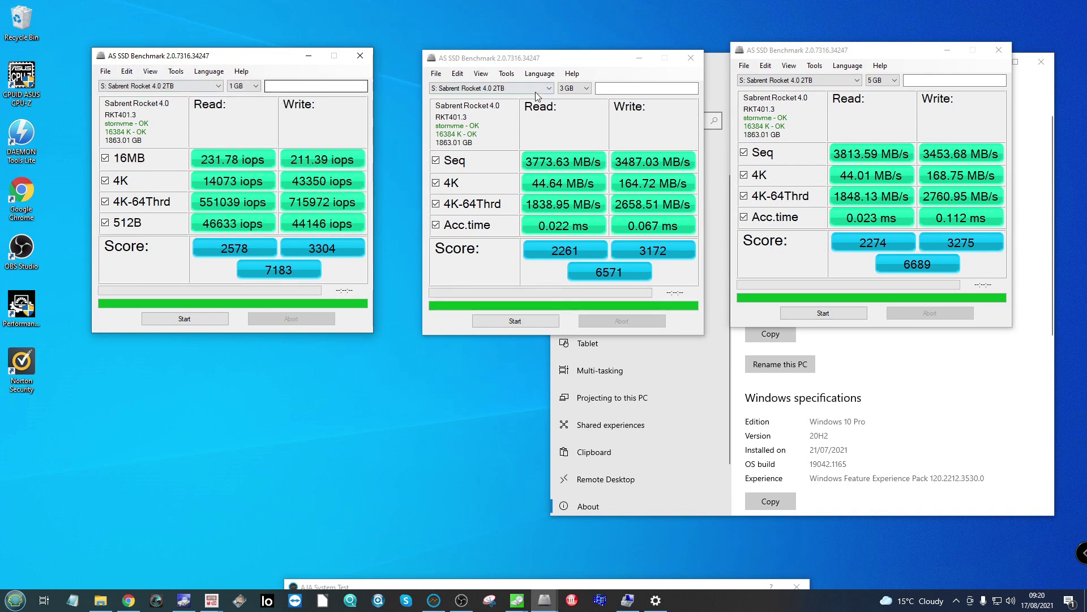
# Switch the 3GB and 5GB AS SSD results to iops as well
pyautogui.click(479, 74)
pyautogui.click(458, 74)
pyautogui.moveTo(481, 74)
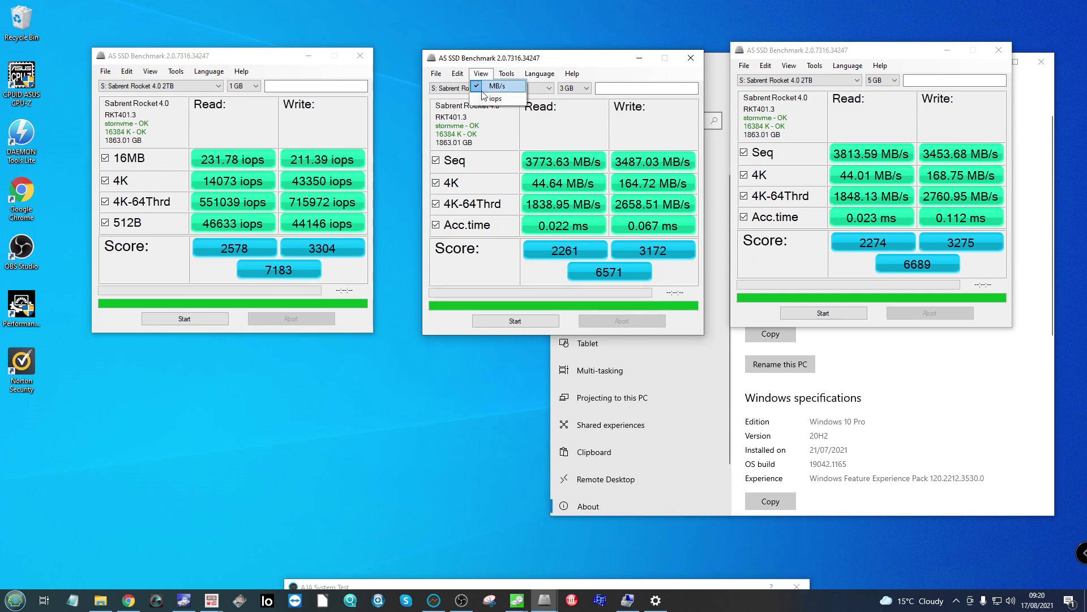
pyautogui.click(491, 100)
pyautogui.click(787, 66)
pyautogui.click(788, 67)
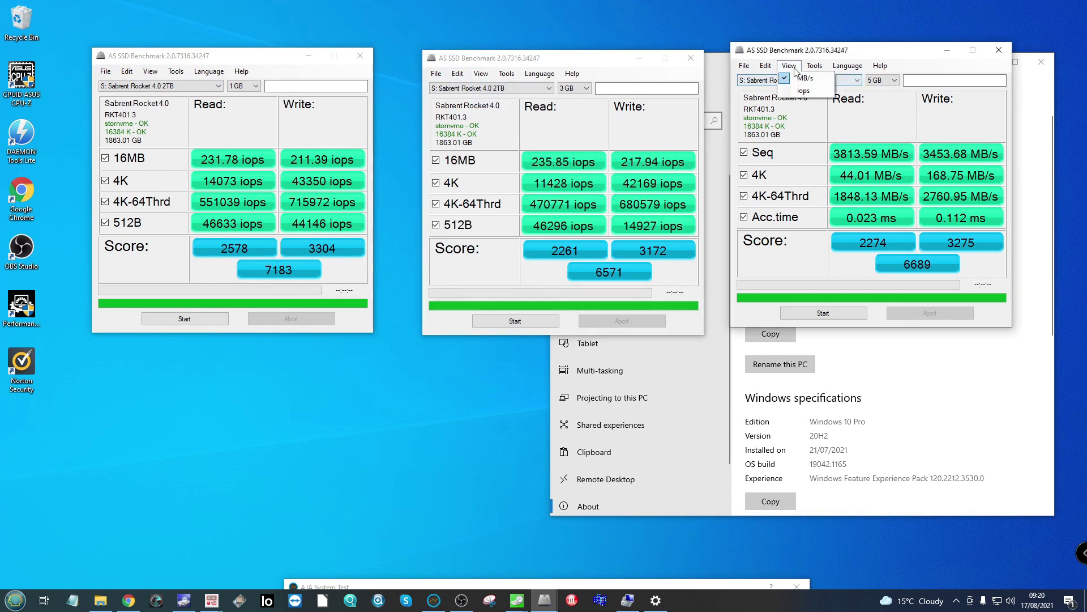
pyautogui.click(803, 93)
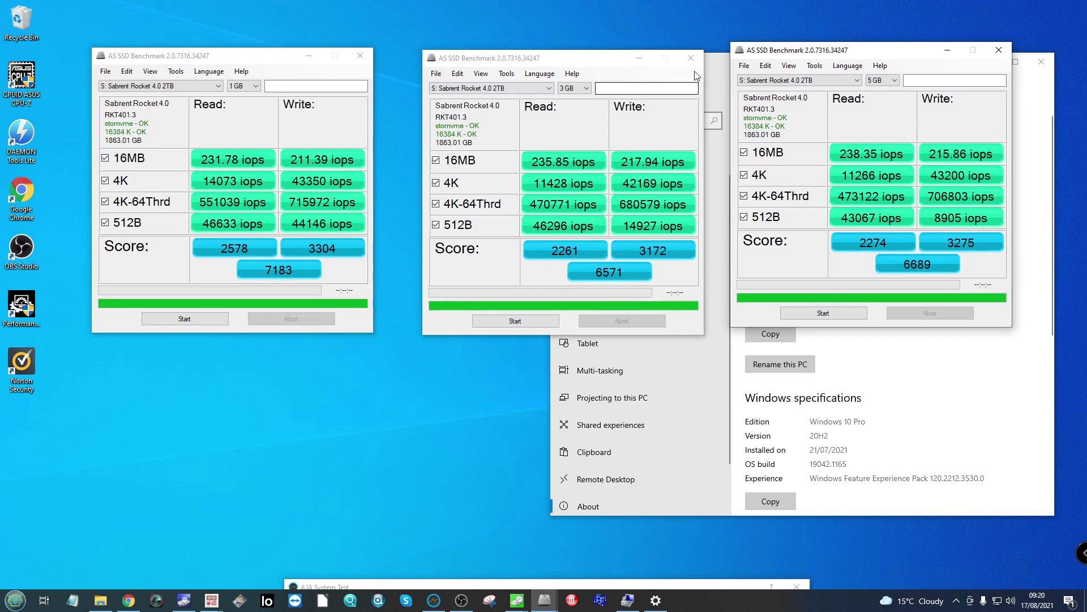
# Nudge the 5GB and 3GB windows, return the 5GB results to MB/s, and minimize the 1GB window
pyautogui.moveTo(774, 51); pyautogui.dragTo(774, 60)
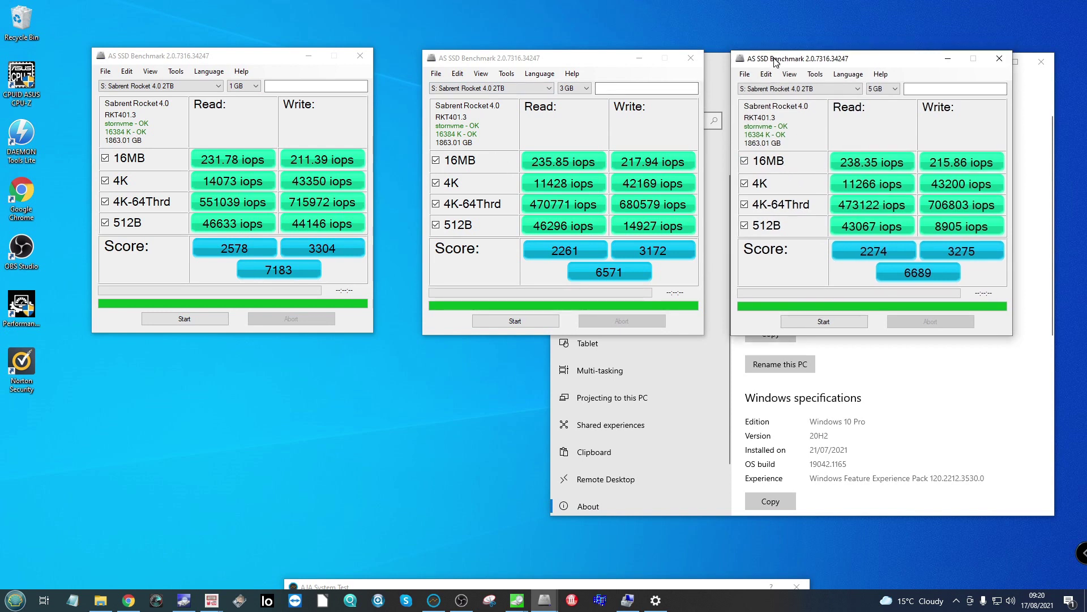
pyautogui.click(562, 58)
pyautogui.moveTo(561, 59); pyautogui.dragTo(550, 56)
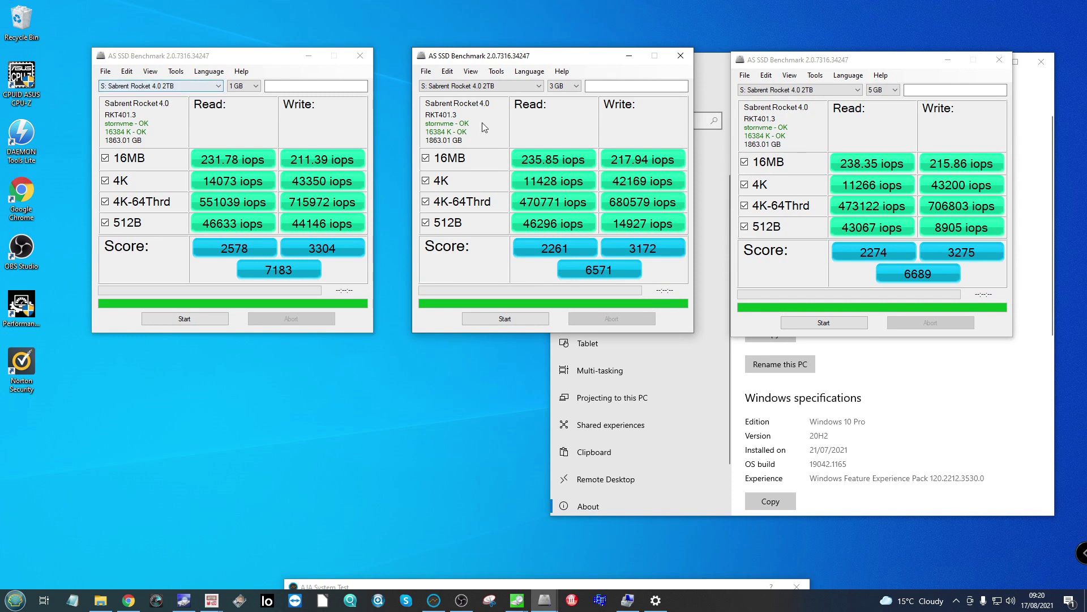
pyautogui.click(791, 78)
pyautogui.click(791, 77)
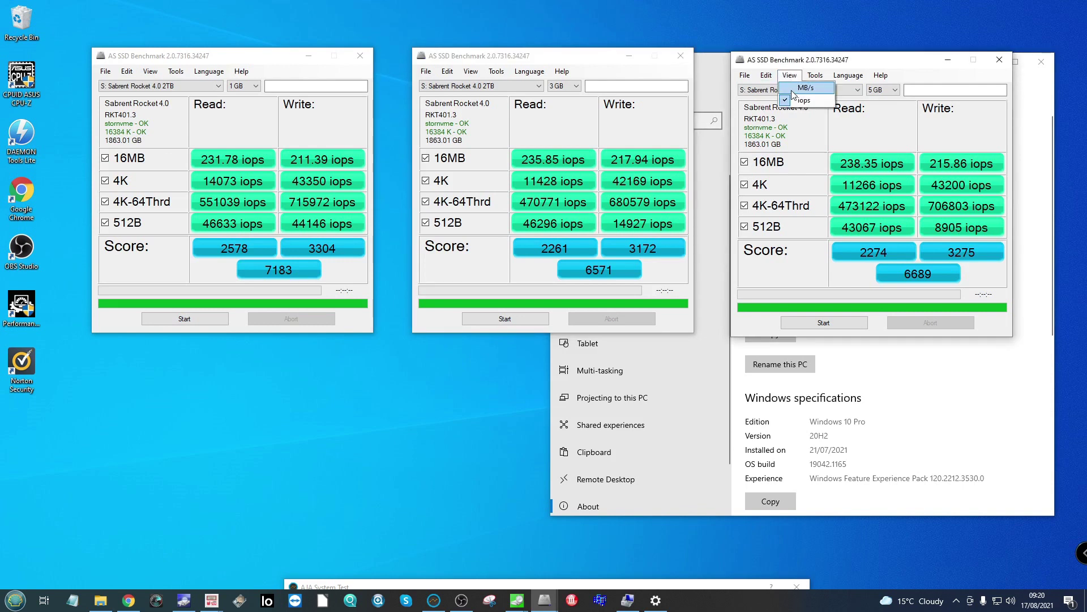
pyautogui.click(798, 87)
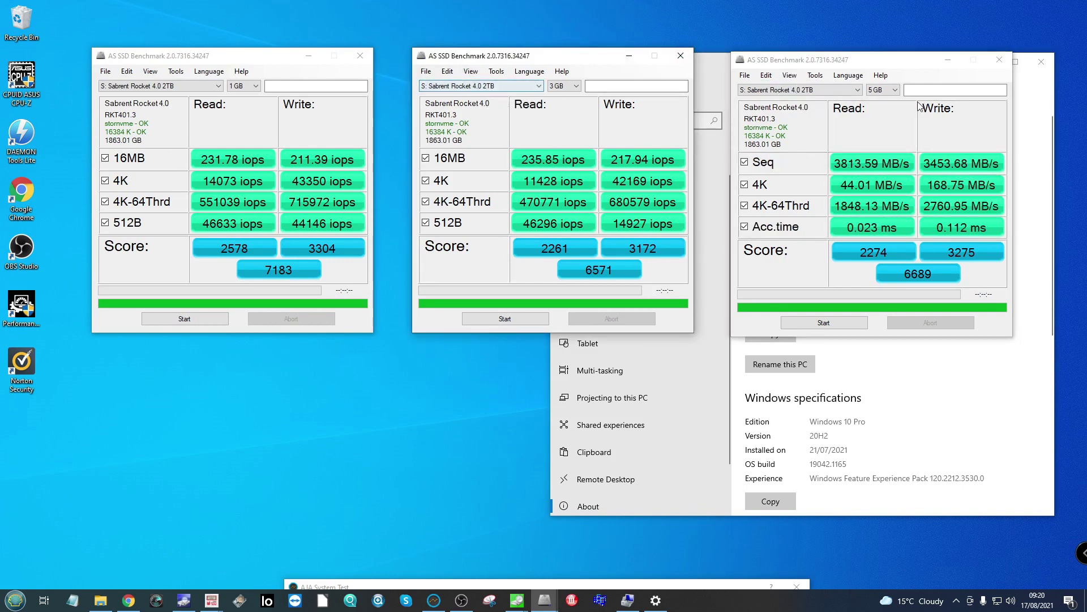
pyautogui.click(309, 56)
# Minimize the 3GB and 5GB AS SSD windows and bring the AJA System Test window into view
pyautogui.click(629, 55)
pyautogui.click(948, 60)
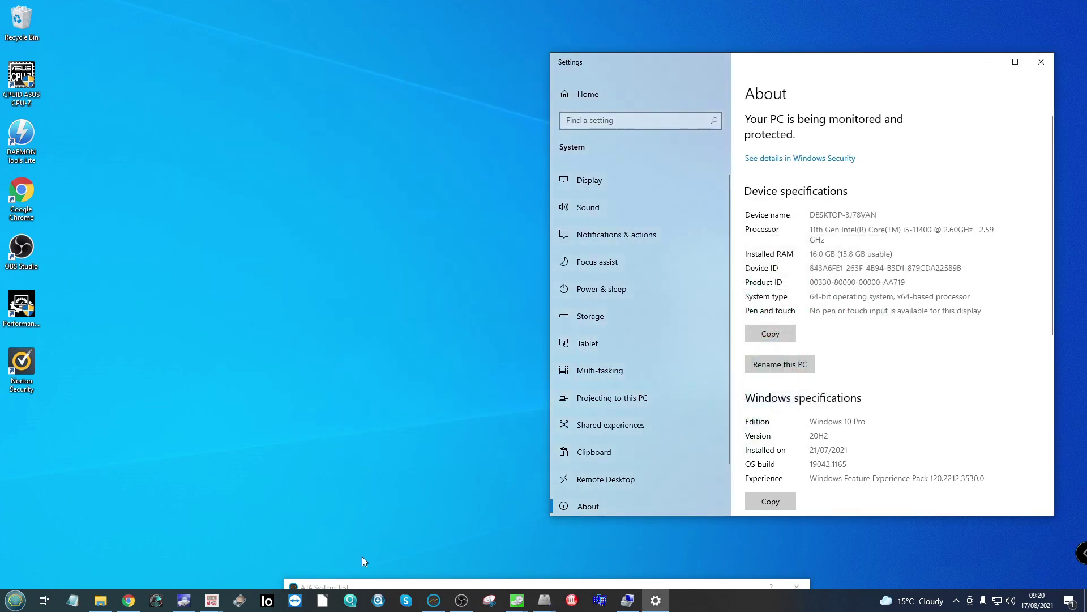
pyautogui.click(433, 600)
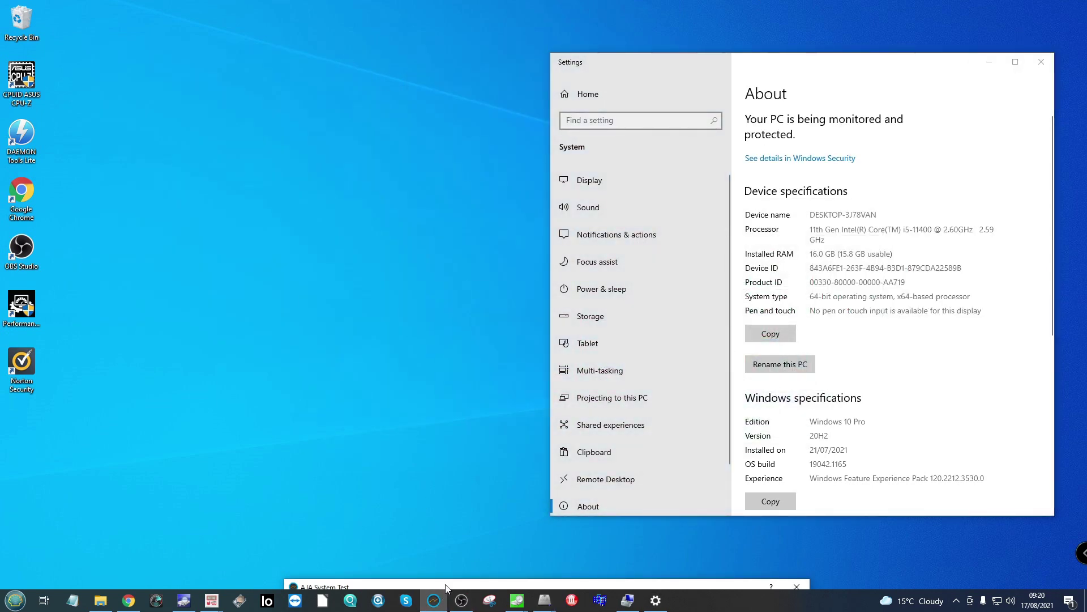
pyautogui.moveTo(446, 589); pyautogui.dragTo(562, 46)
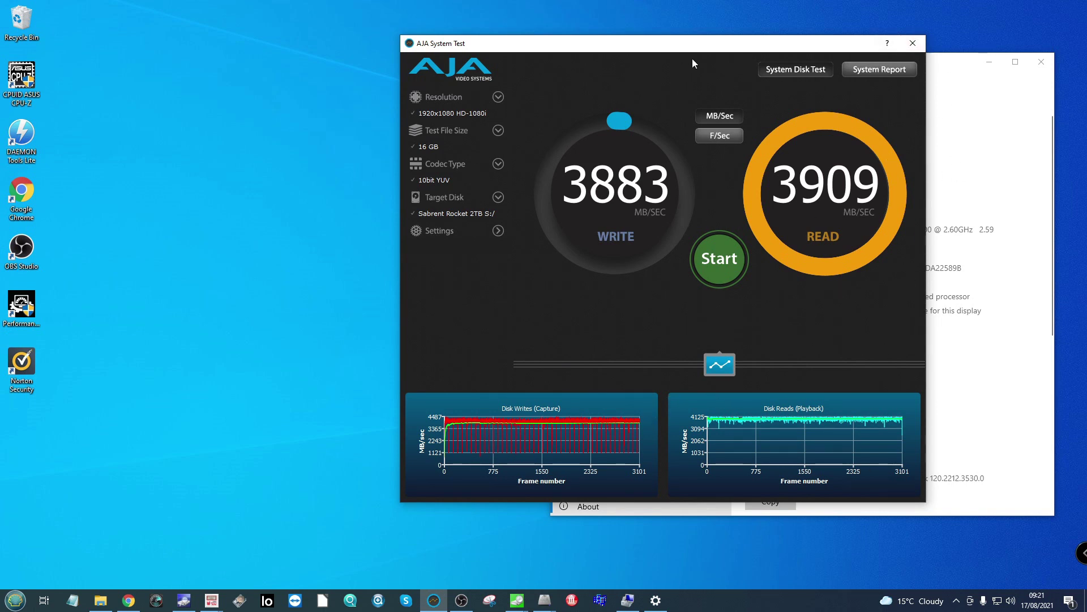
pyautogui.moveTo(692, 59); pyautogui.dragTo(559, 25)
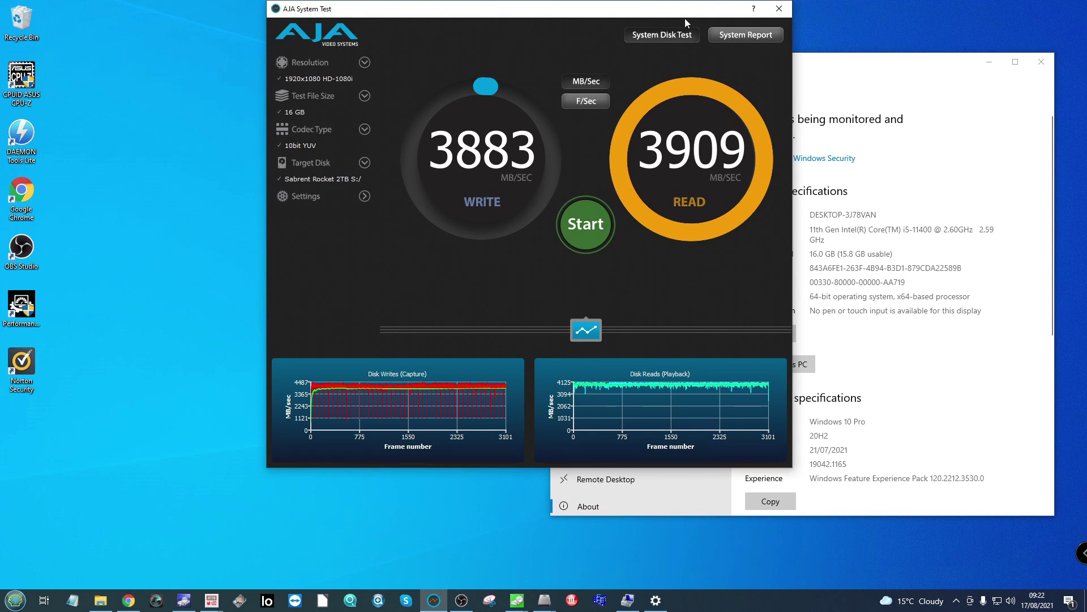
pyautogui.moveTo(696, 11); pyautogui.dragTo(605, 33)
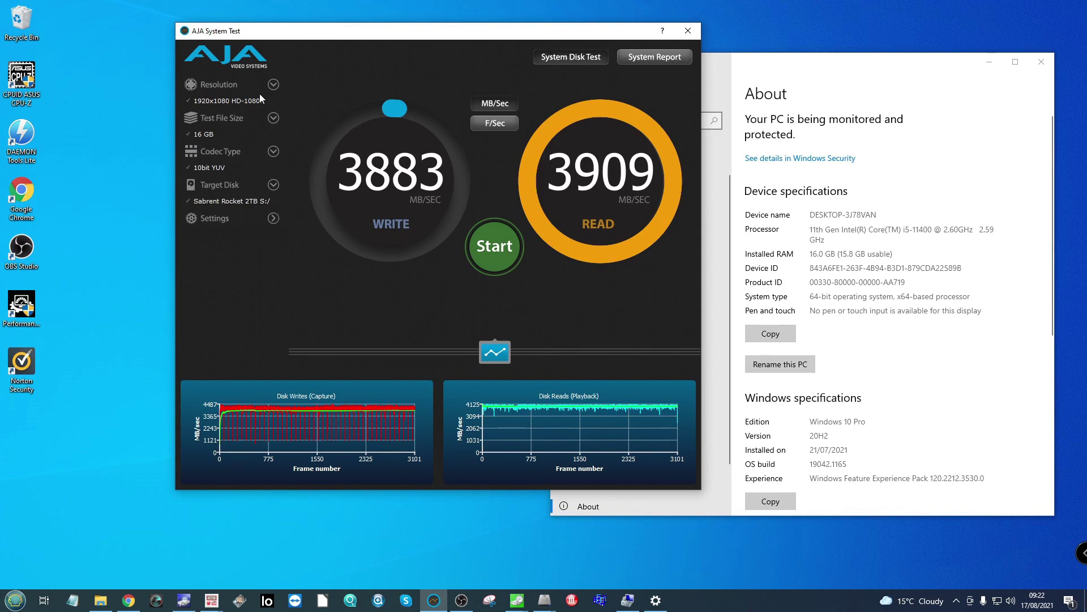
# Open and cancel the AJA test settings, then park the window beside the Settings page
pyautogui.click(273, 218)
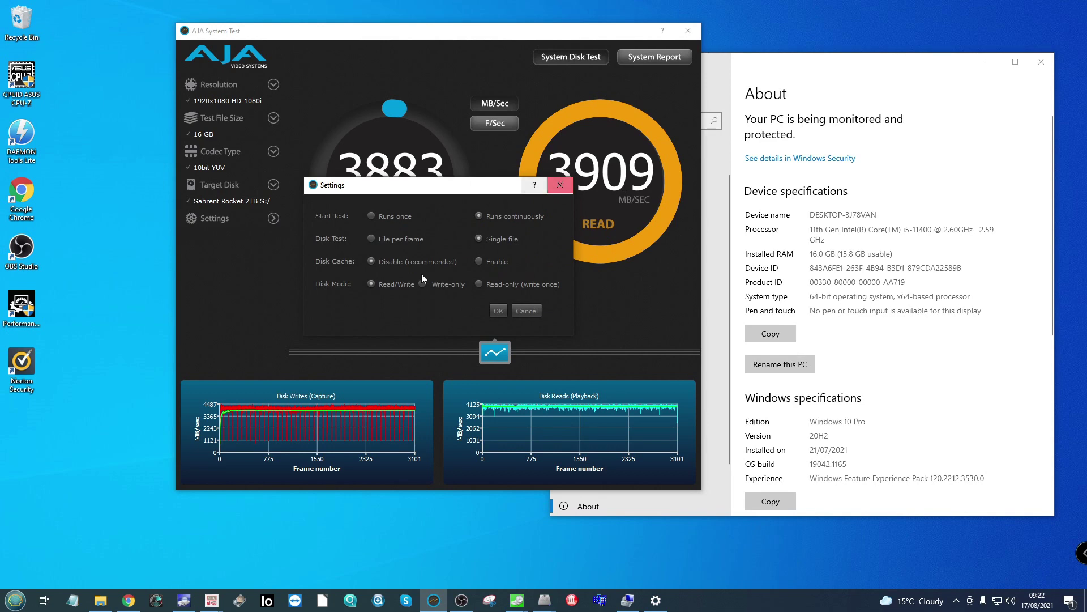
pyautogui.click(559, 185)
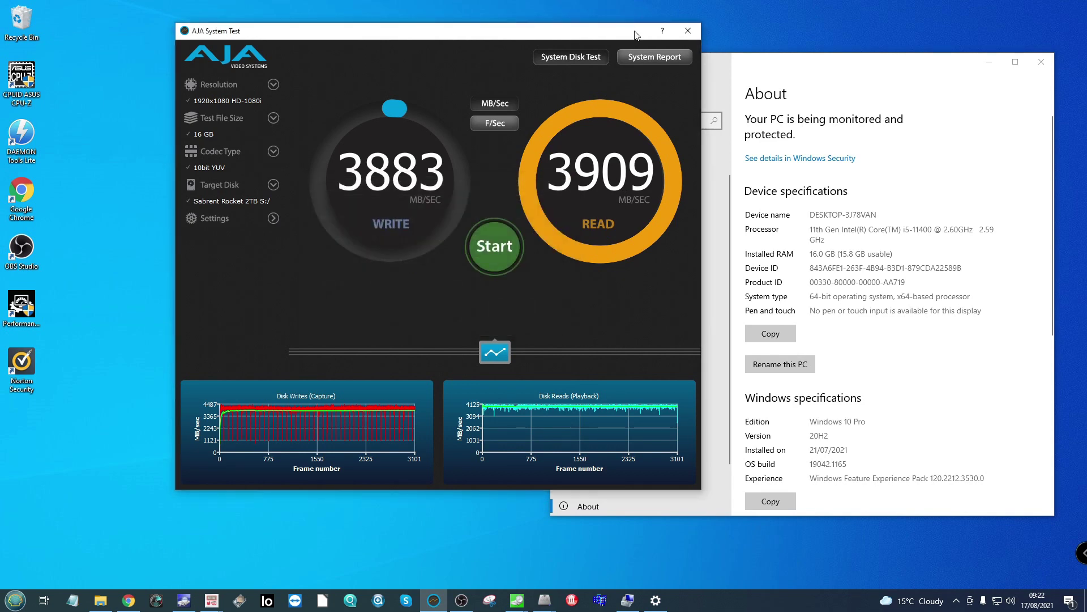
pyautogui.moveTo(634, 32); pyautogui.dragTo(576, 445)
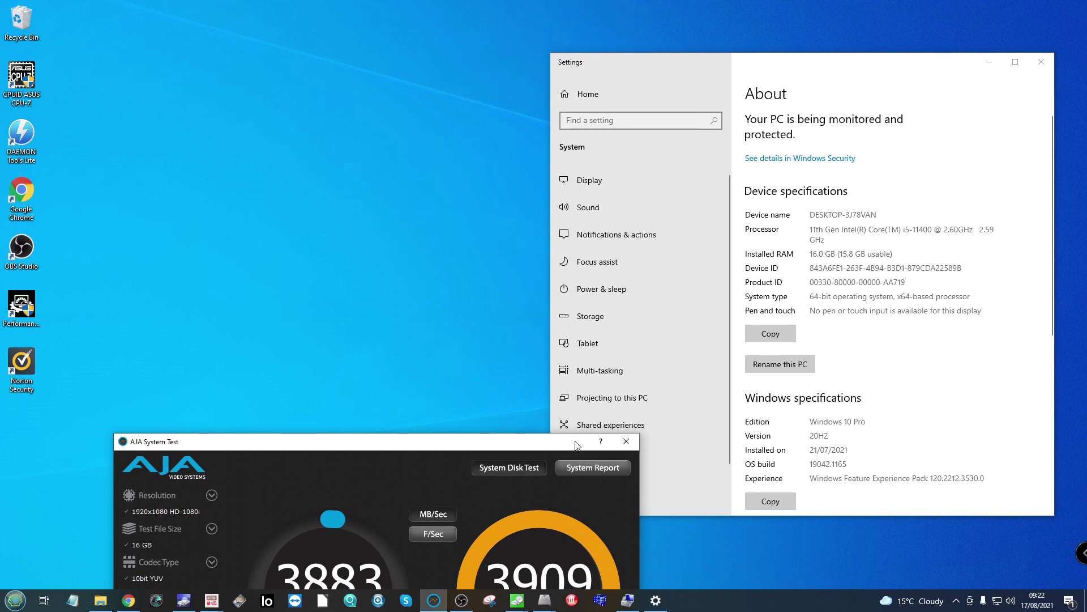
pyautogui.moveTo(576, 444); pyautogui.dragTo(997, 447)
# Maximize the Sabrent page, open the Internal SSD listing, and open 2TB Rocket 4 PLUS in a new tab
pyautogui.click(127, 605)
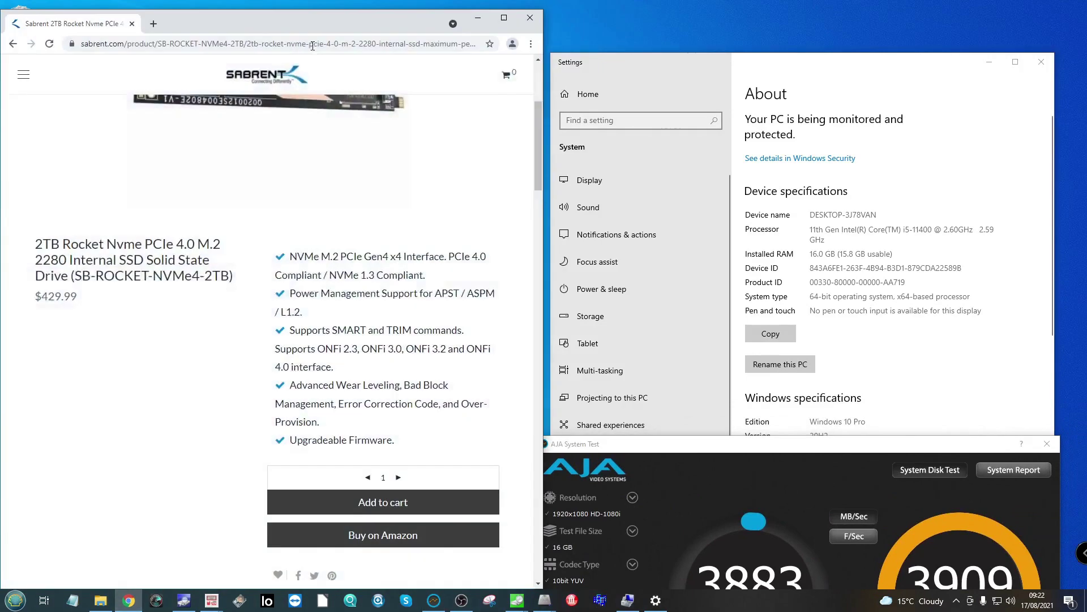
pyautogui.click(504, 14)
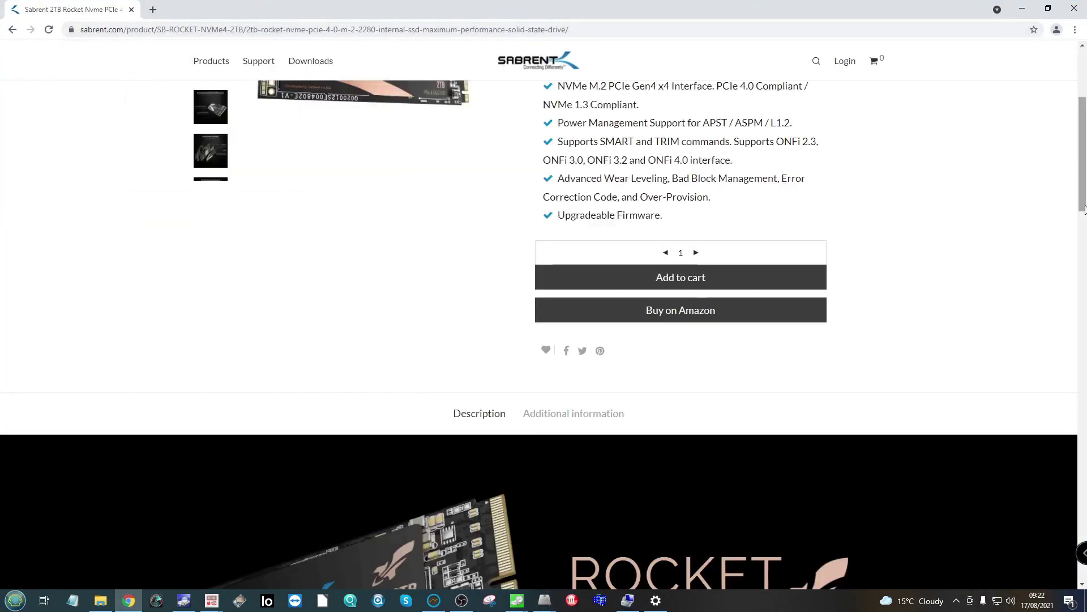
pyautogui.scroll(5, 1034, 223)
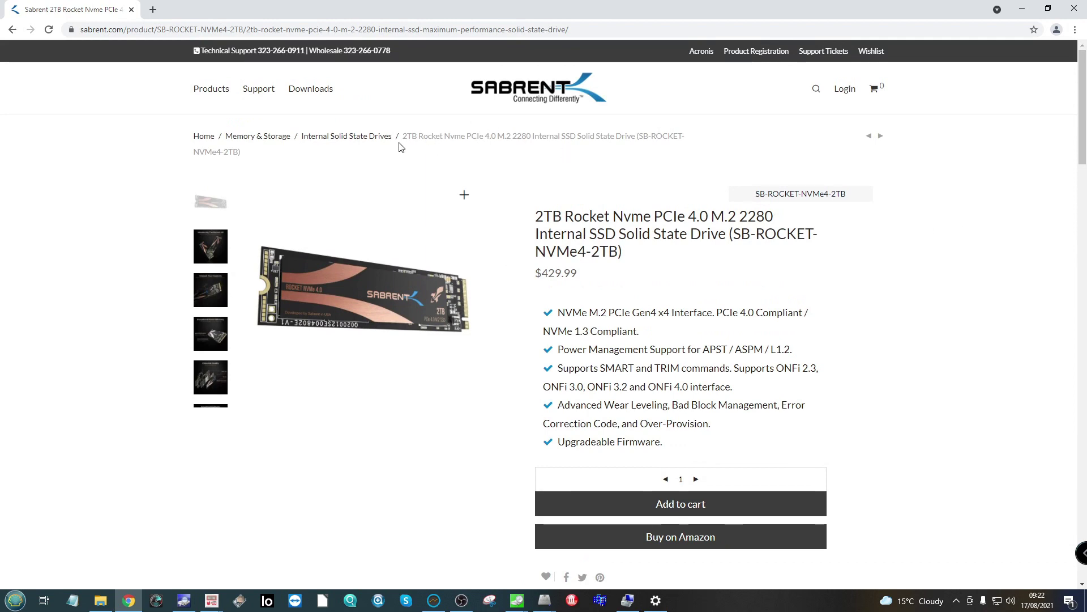
pyautogui.scroll(-4, 628, 384)
pyautogui.scroll(5, 357, 250)
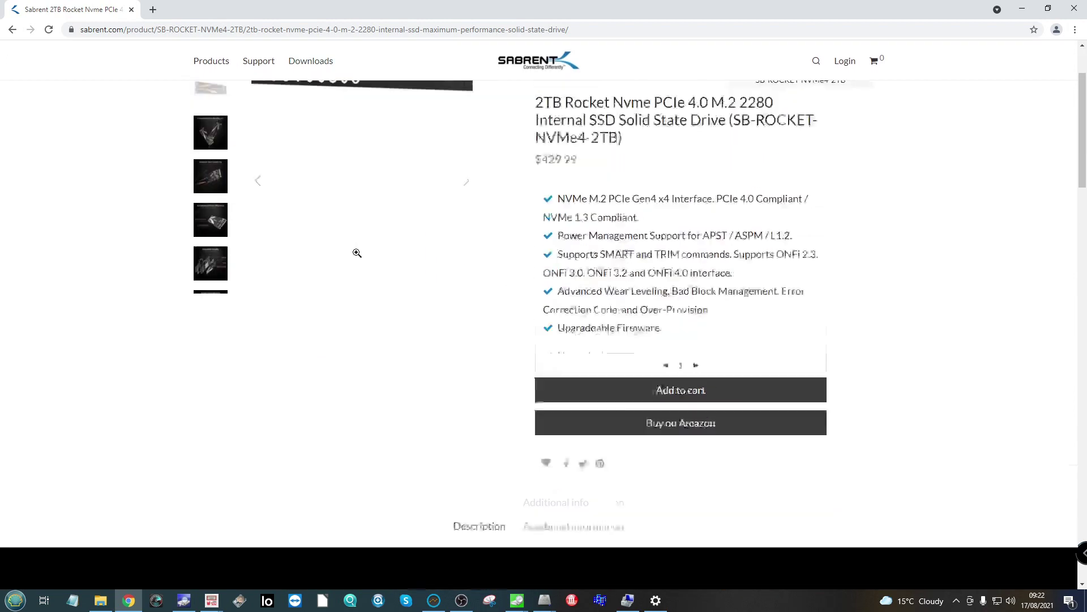
pyautogui.click(360, 141)
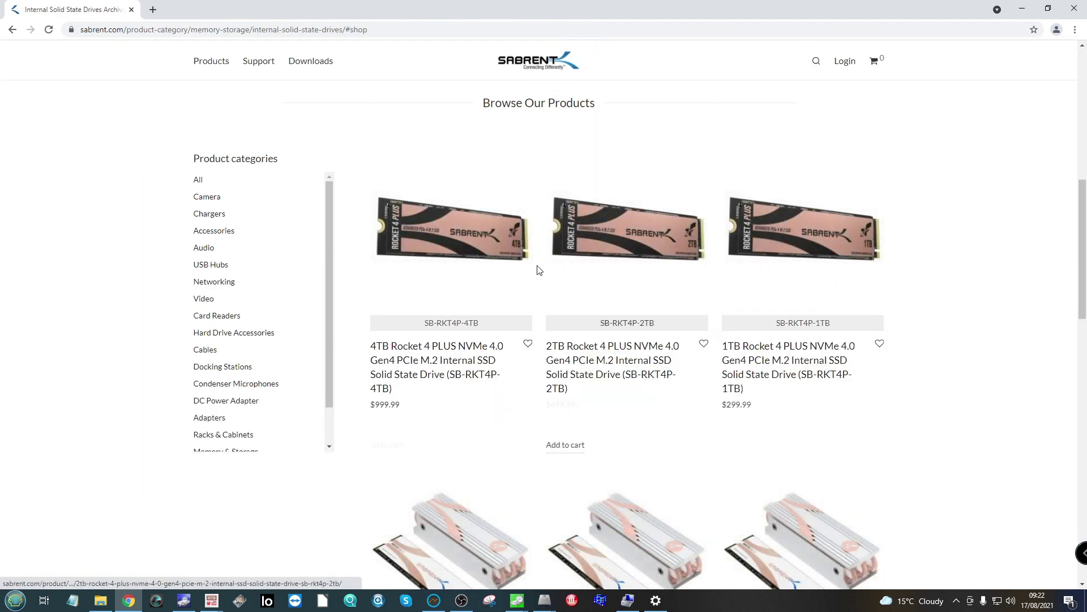
pyautogui.middleClick(561, 275)
# Load more products and open the 2TB Rocket Nvme PCIe 4.0 page in a new tab
pyautogui.scroll(-10, 654, 310)
pyautogui.scroll(-4, 621, 332)
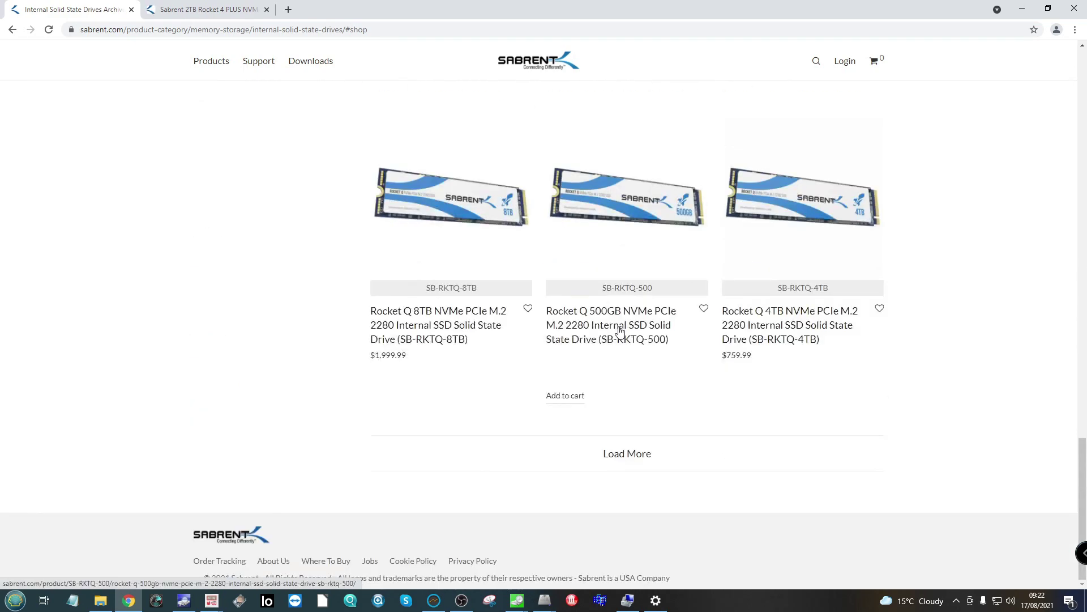
pyautogui.click(625, 448)
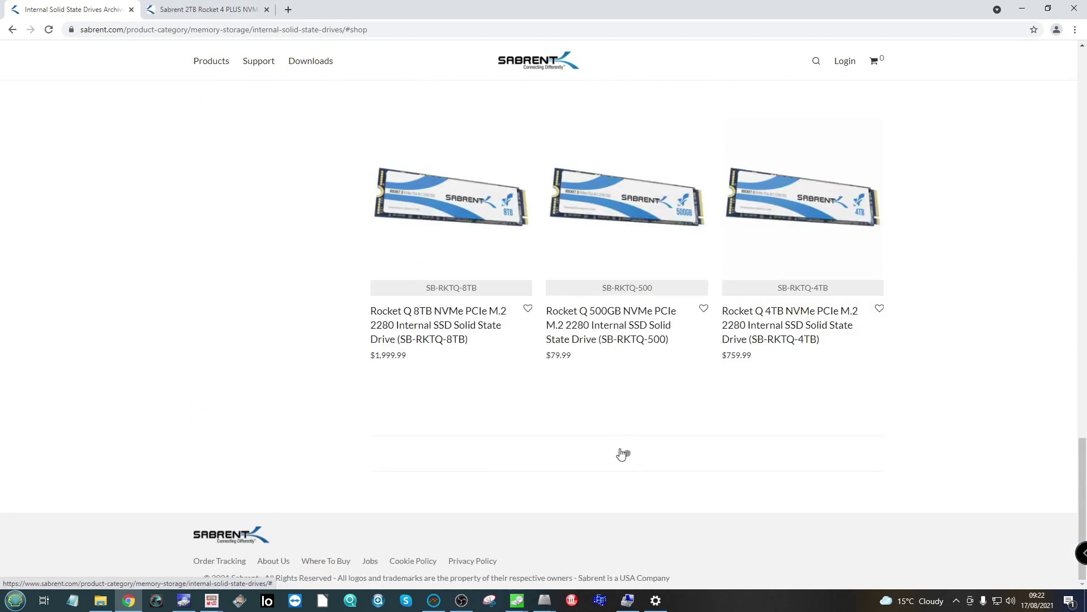
pyautogui.scroll(-5, 626, 359)
pyautogui.scroll(-15, 624, 358)
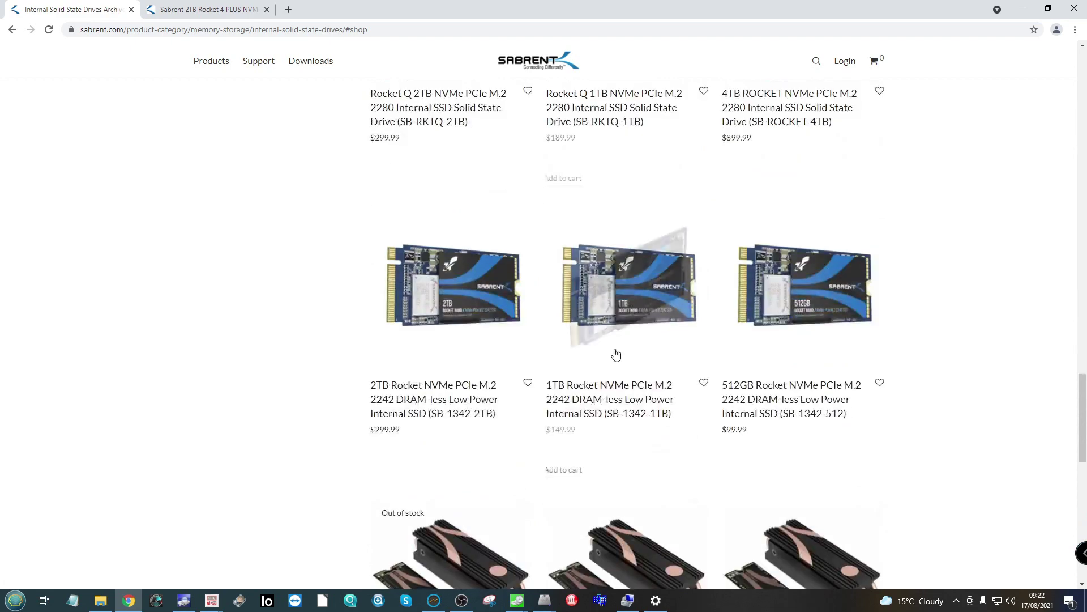
pyautogui.scroll(-2, 470, 340)
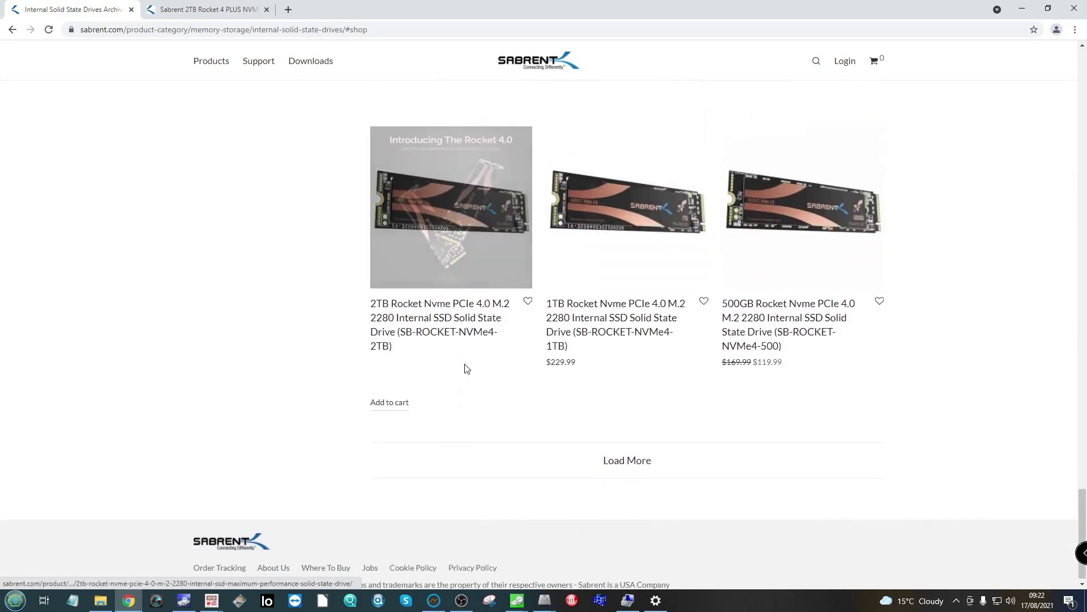
pyautogui.scroll(2, 464, 363)
pyautogui.scroll(-2, 441, 385)
pyautogui.middleClick(428, 395)
pyautogui.scroll(2, 430, 391)
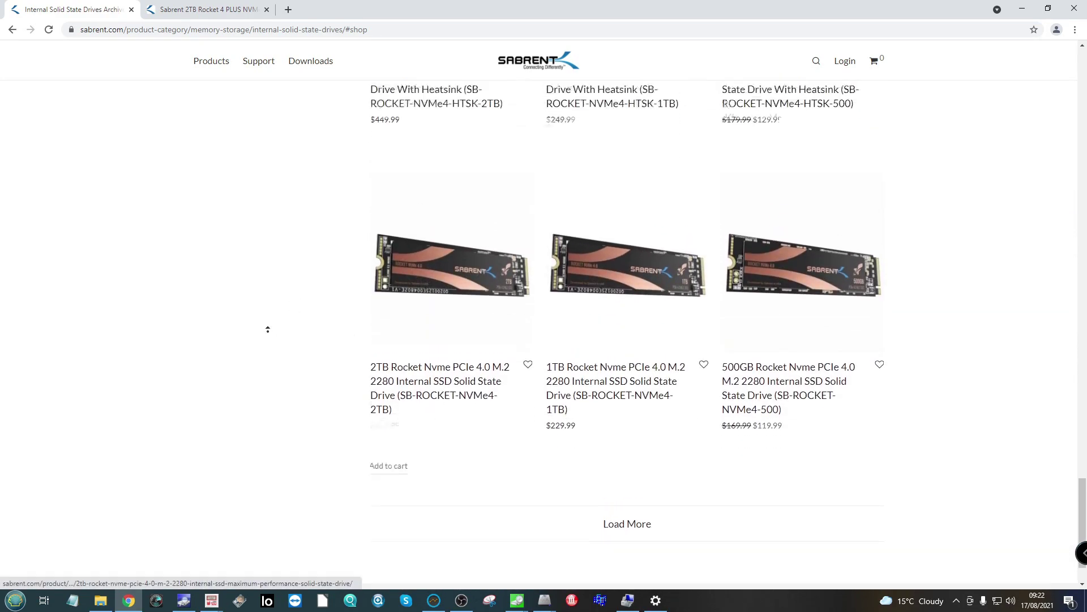
pyautogui.scroll(-1, 434, 387)
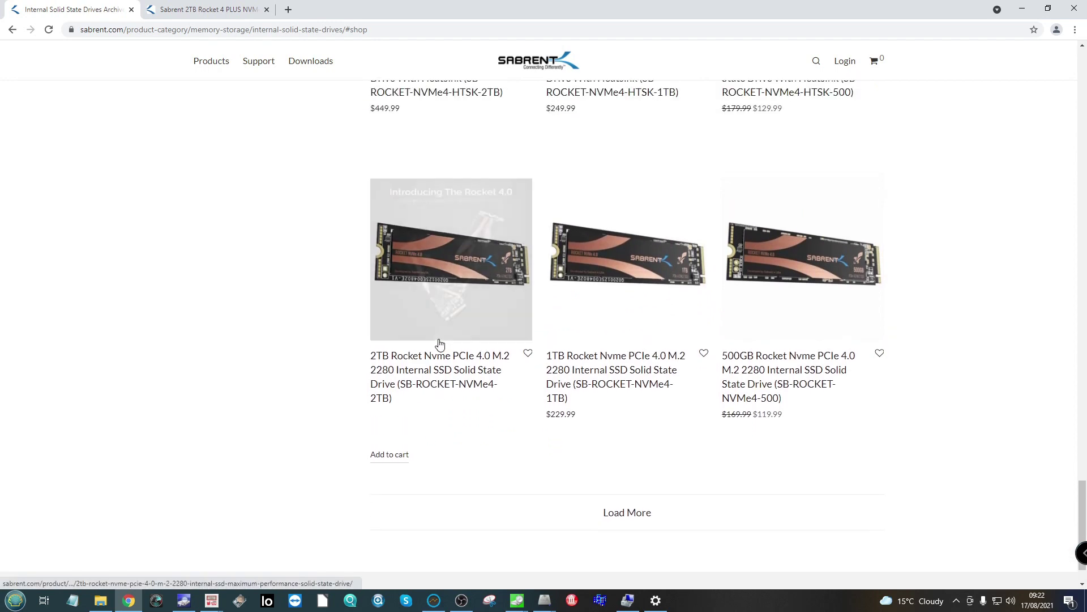
pyautogui.middleClick(435, 358)
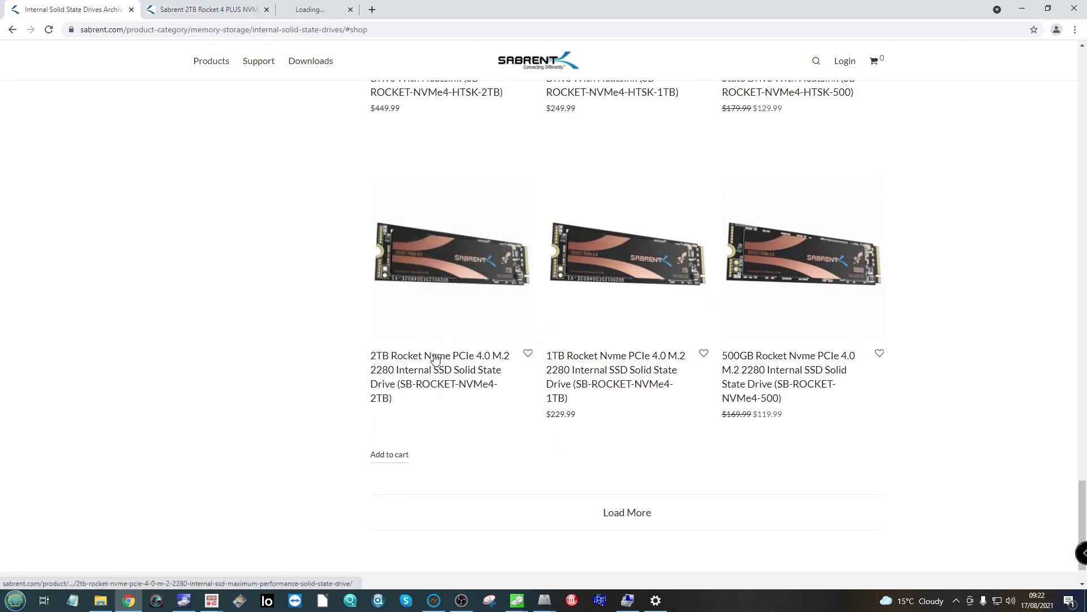
pyautogui.hotkey('ctrl', 'Tab')
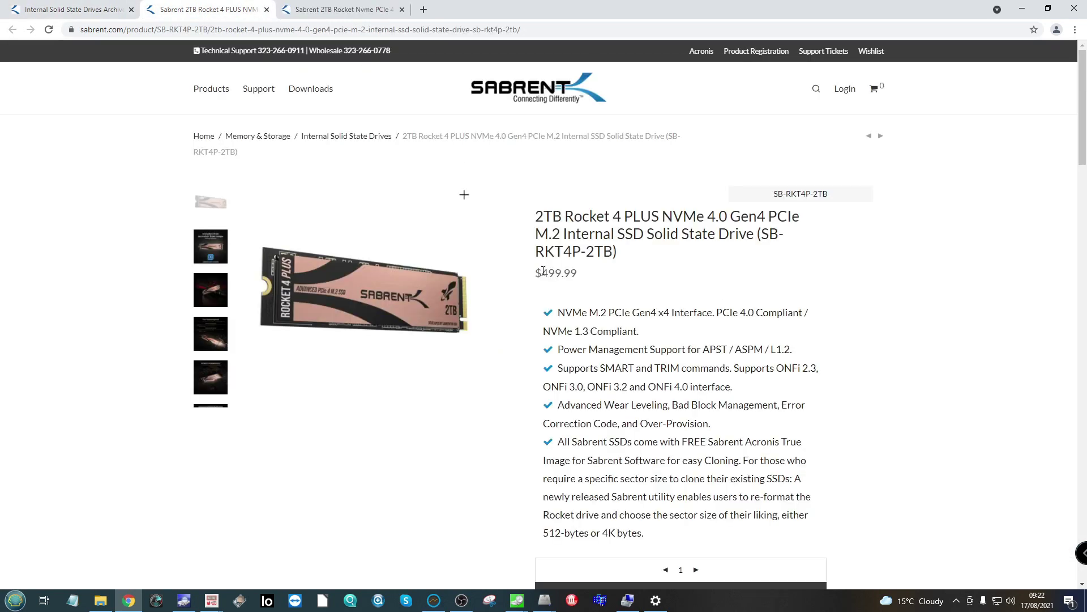
# Highlight the $499.99 Rocket 4 PLUS price and the $429.99 Rocket Nvme price
pyautogui.doubleClick(551, 272)
pyautogui.hotkey('ctrl', 'Tab')
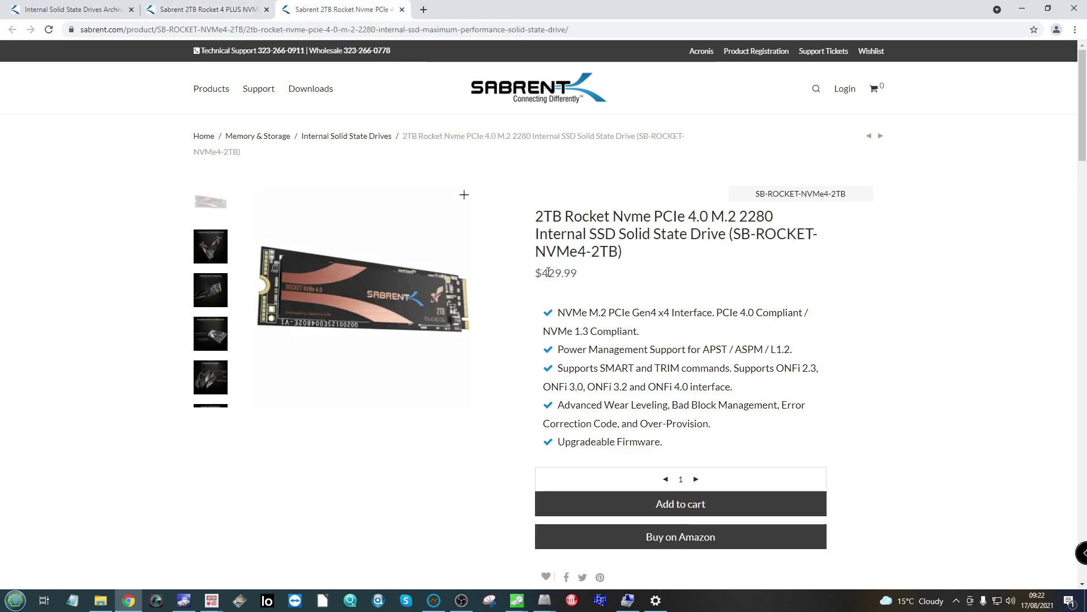
pyautogui.moveTo(544, 273); pyautogui.dragTo(581, 278)
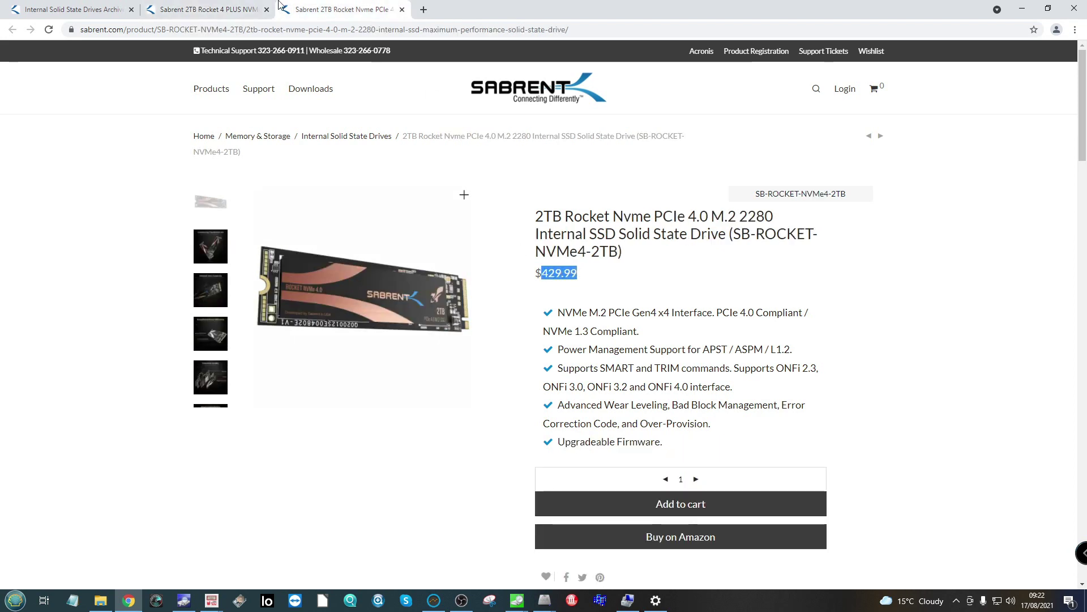
# Move the Rocket 4 PLUS tab after the Rocket Nvme tab and return to the $429.99 page
pyautogui.click(274, 7)
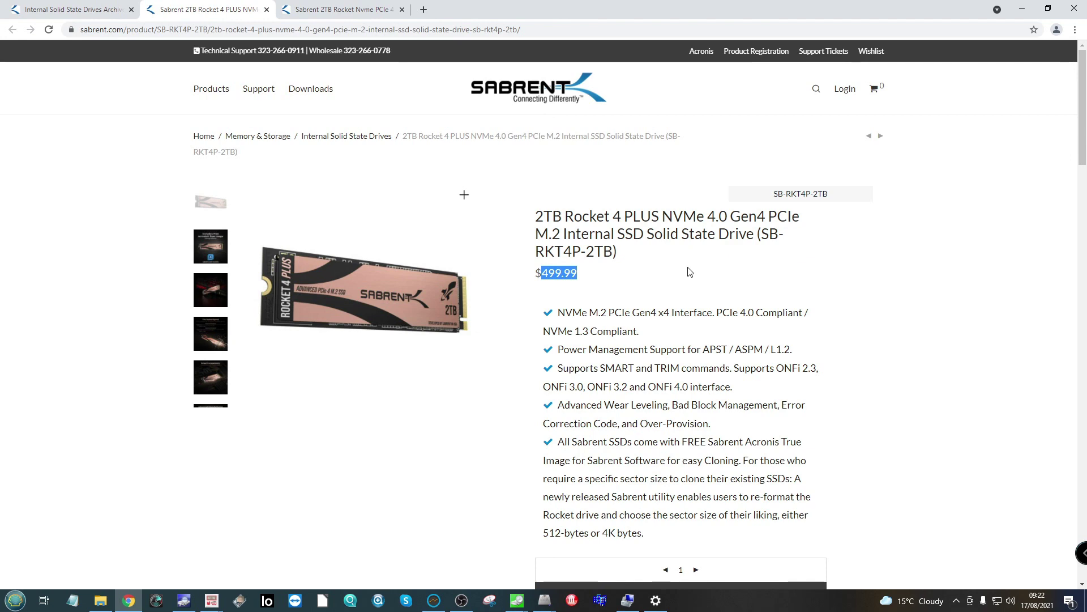
pyautogui.scroll(-3, 680, 277)
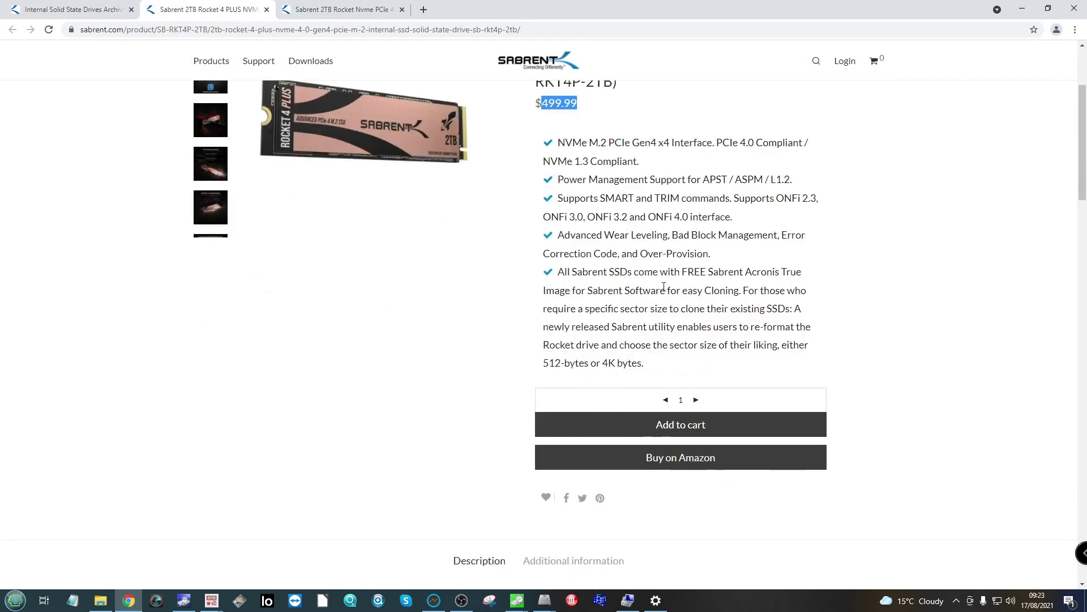
pyautogui.moveTo(181, 9); pyautogui.dragTo(340, 9)
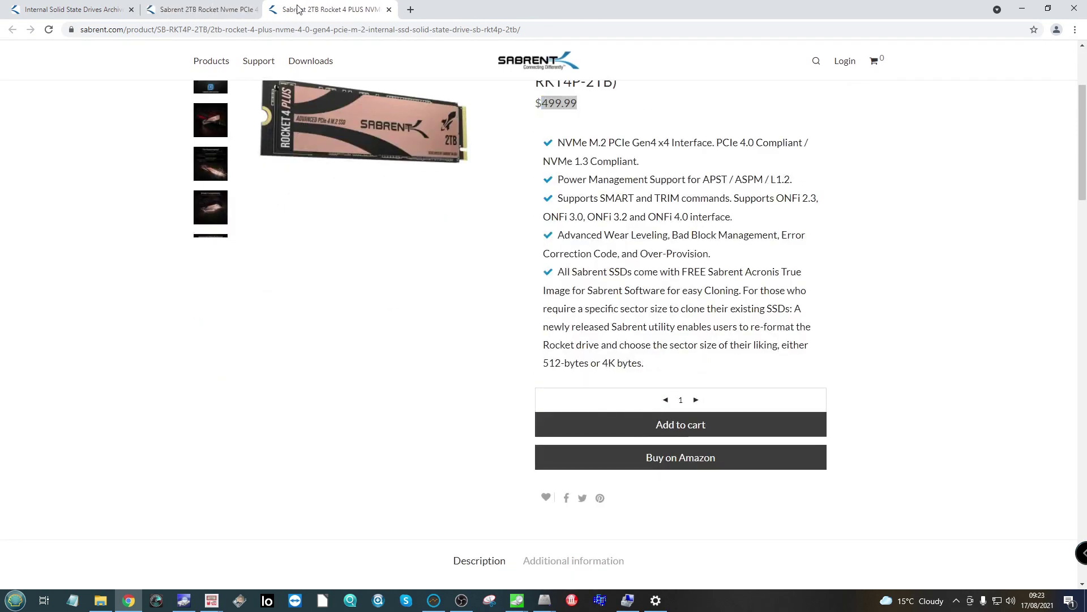
pyautogui.click(258, 5)
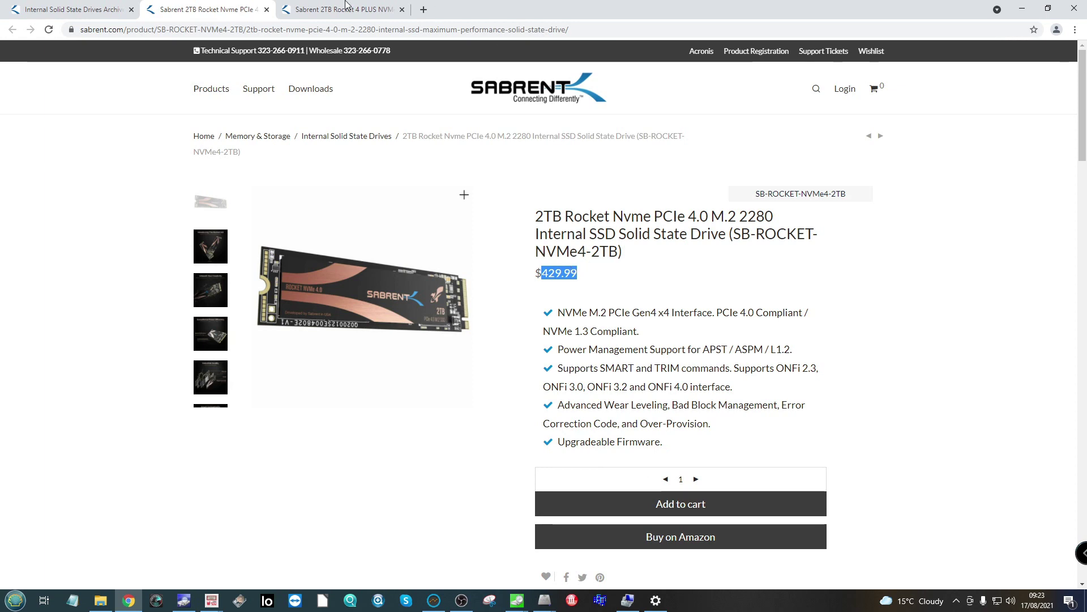
pyautogui.click(347, 7)
pyautogui.scroll(3, 688, 363)
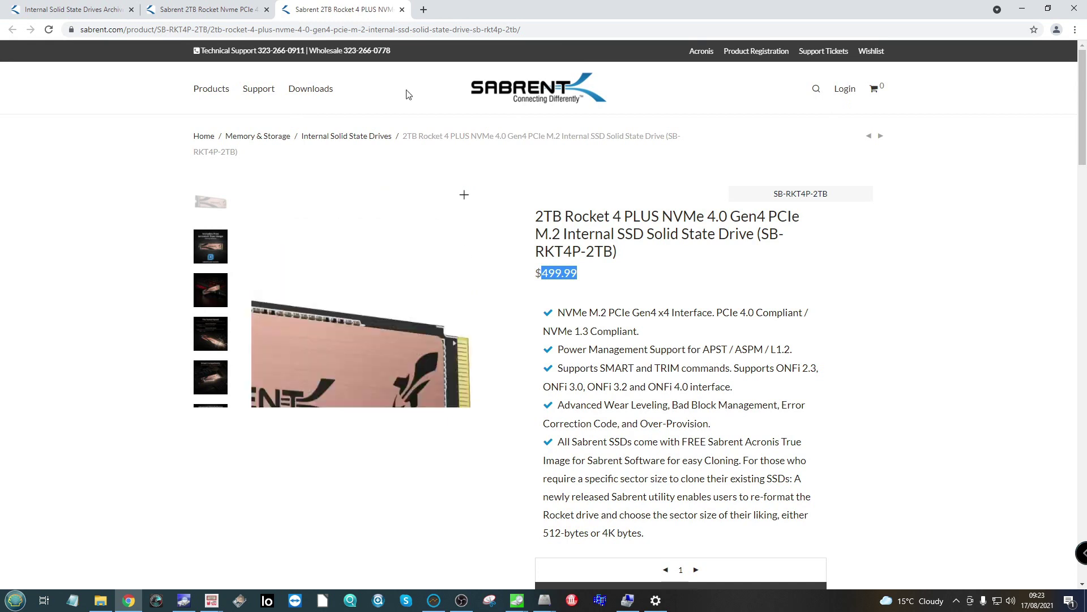
pyautogui.hotkey('ctrl', 'shift', 'Tab')
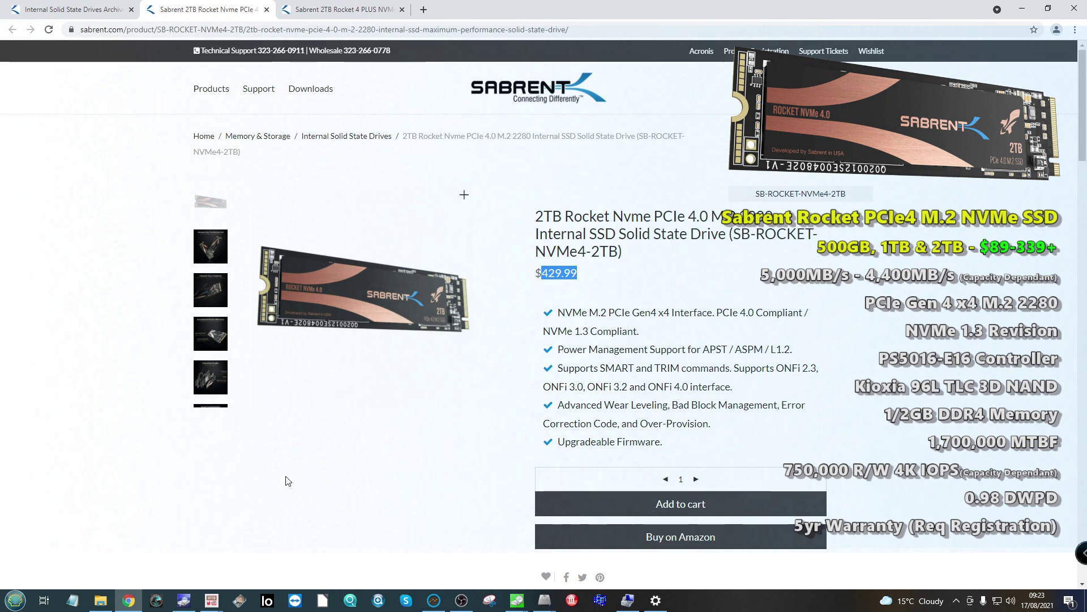
pyautogui.click(101, 600)
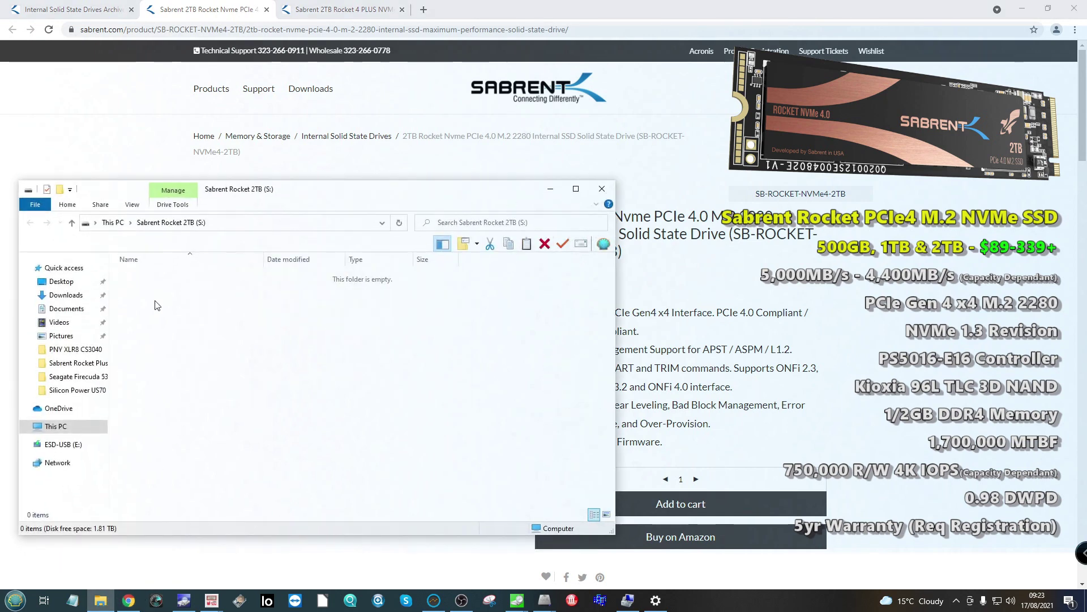
pyautogui.click(95, 363)
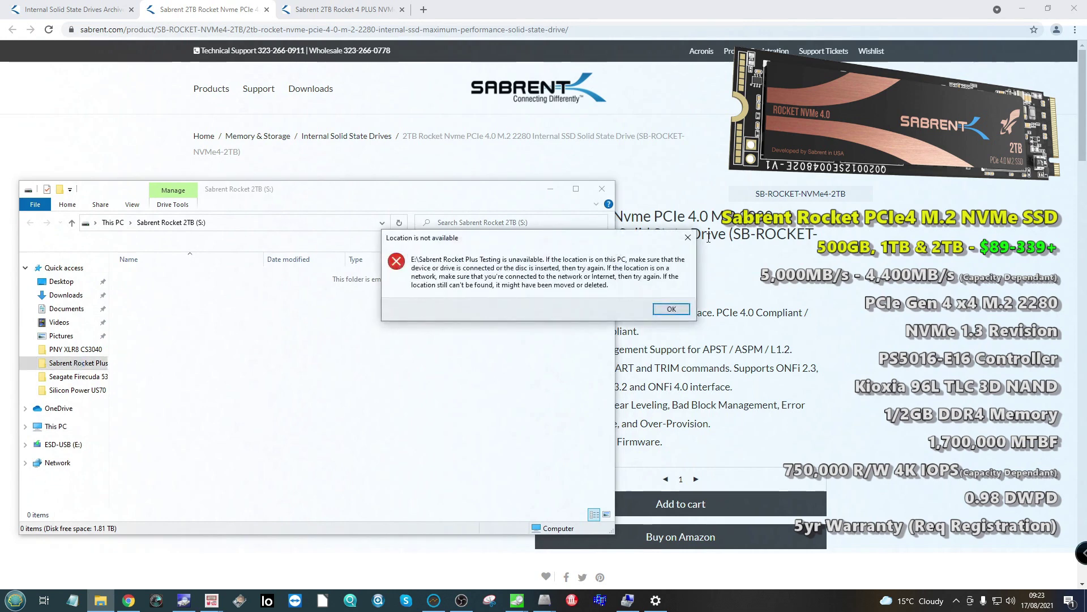
pyautogui.click(687, 239)
pyautogui.click(669, 229)
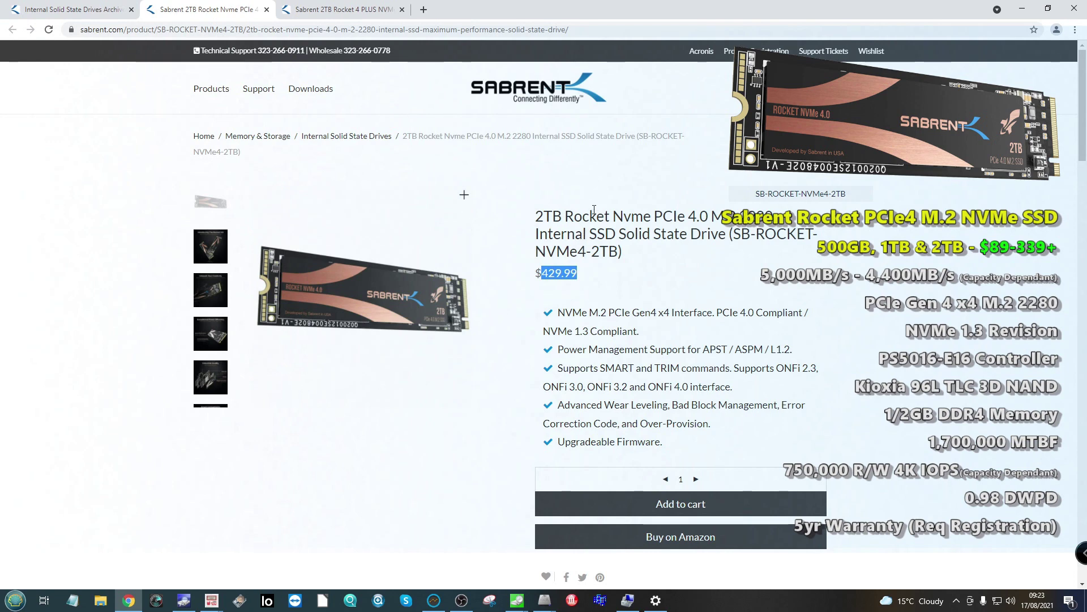
pyautogui.click(340, 9)
pyautogui.click(221, 4)
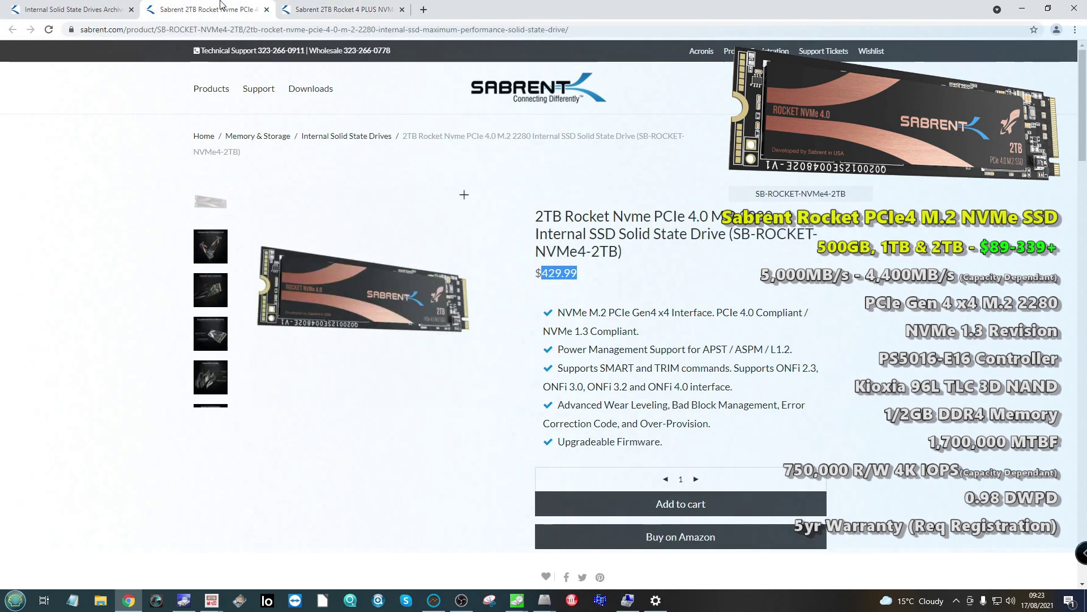
pyautogui.click(368, 13)
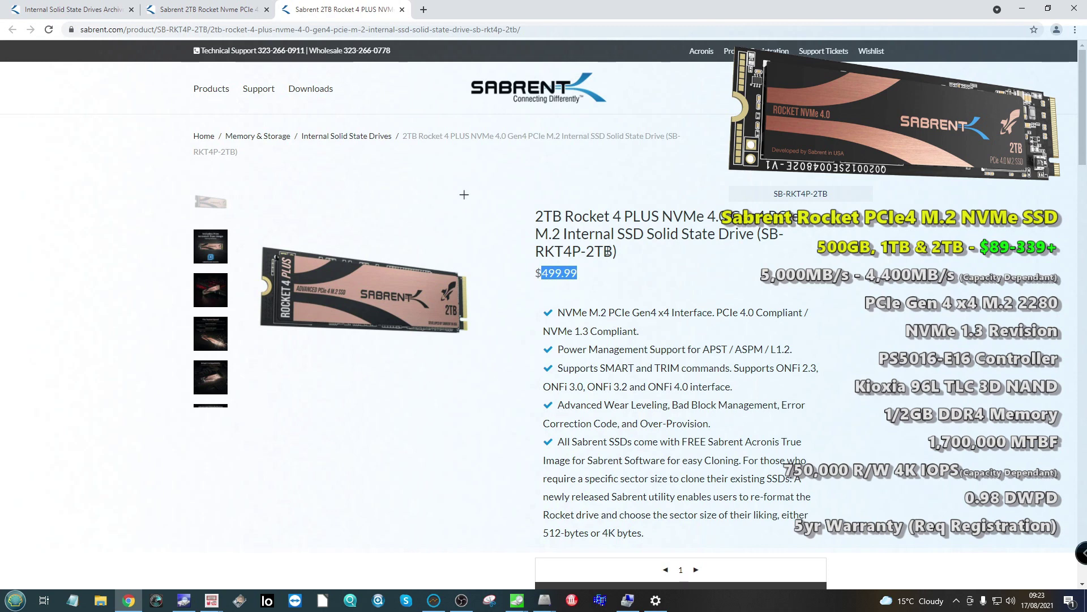
pyautogui.moveTo(589, 278); pyautogui.dragTo(542, 274)
pyautogui.click(232, 6)
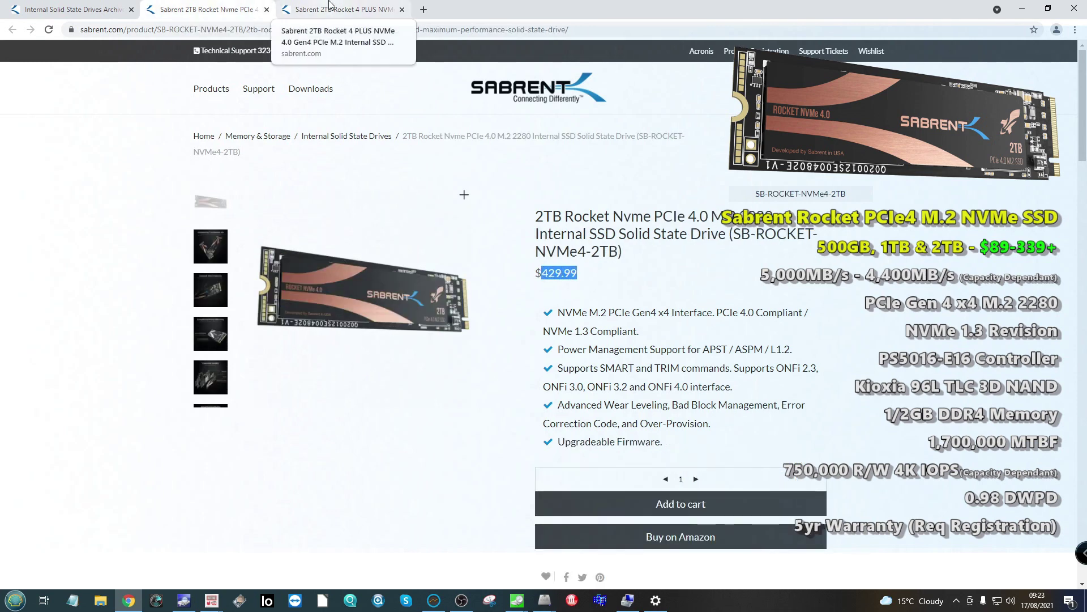
pyautogui.click(607, 305)
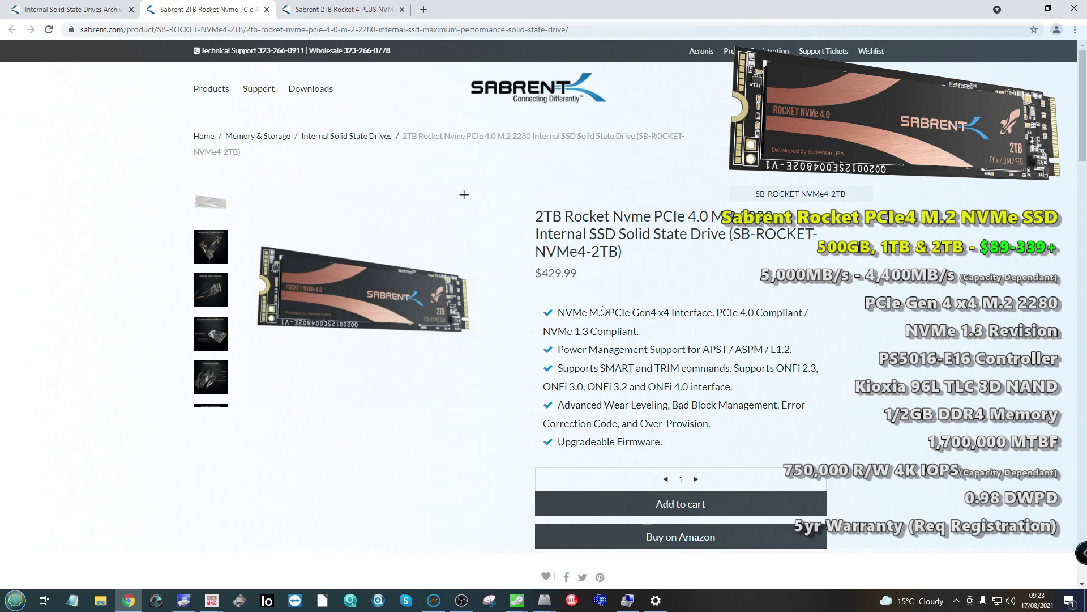
pyautogui.scroll(-1, 579, 294)
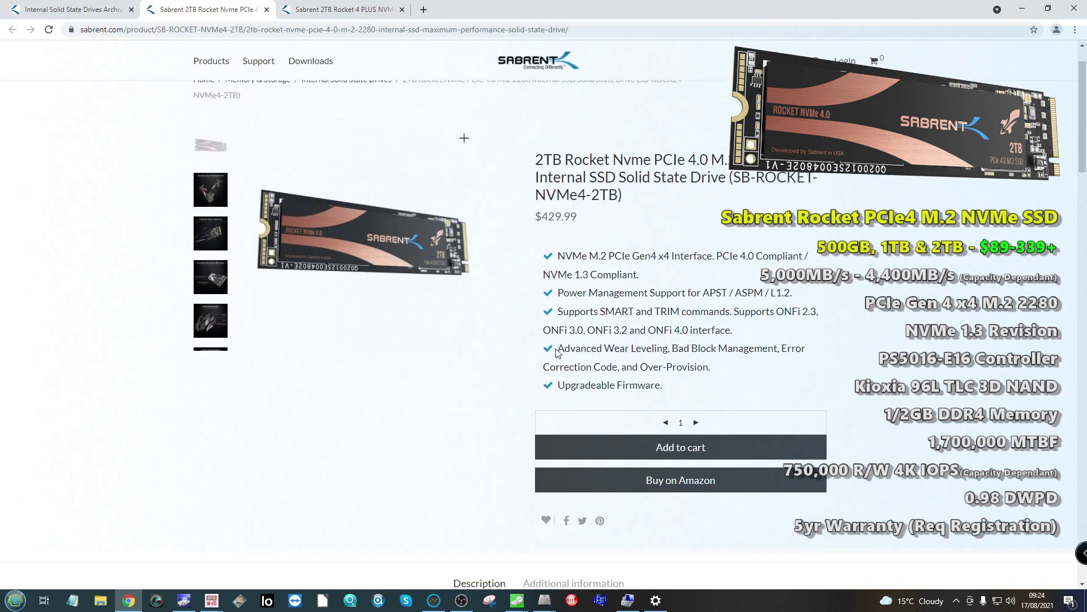